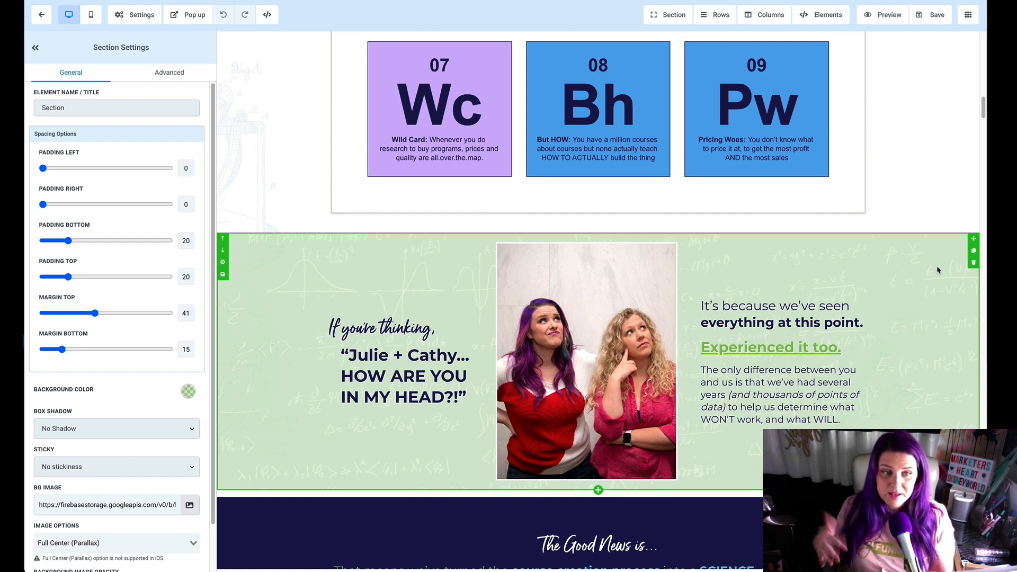
scroll(914, 295, "down", 3)
scroll(914, 295, "up", 2)
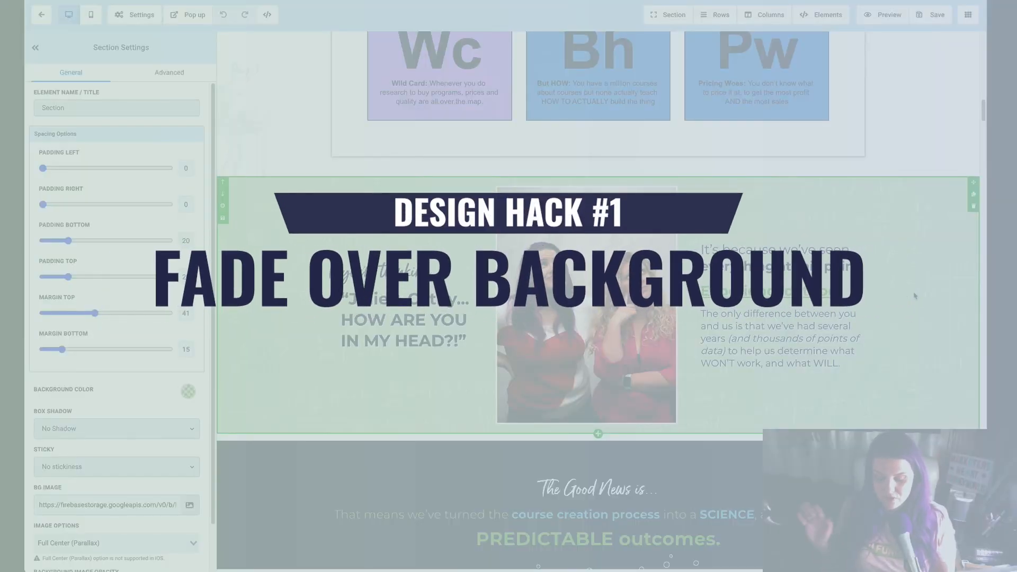
scroll(915, 295, "up", 4)
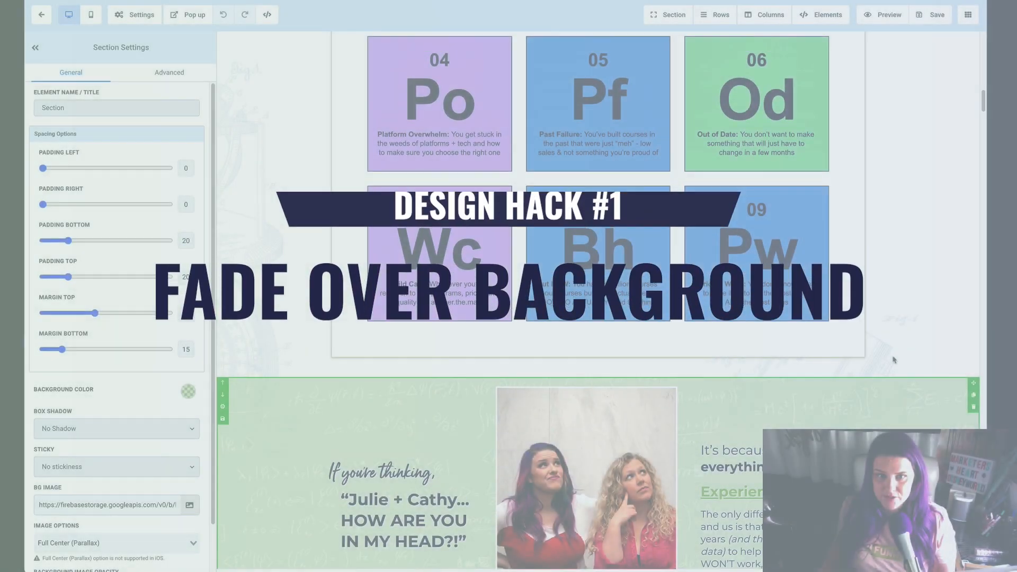
scroll(893, 361, "down", 5)
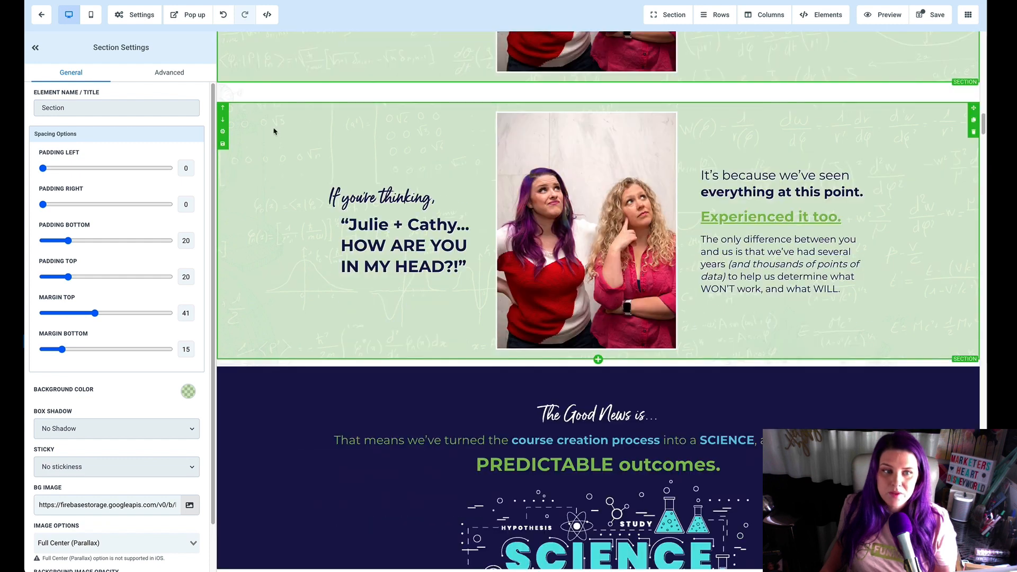
Step: Set the background color of the duplicated "If you're thinking" section to white
left_click(188, 393)
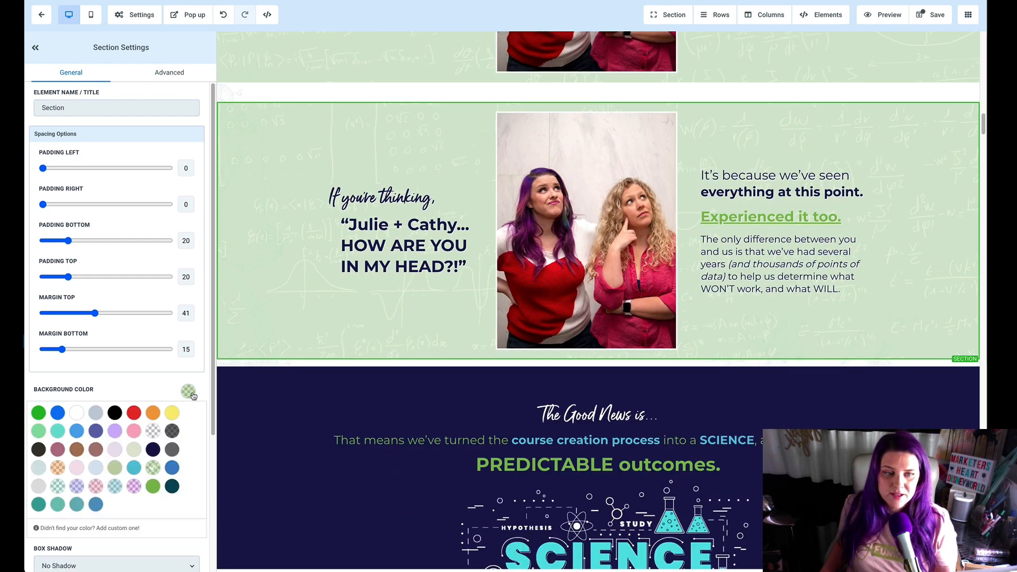
left_click(77, 412)
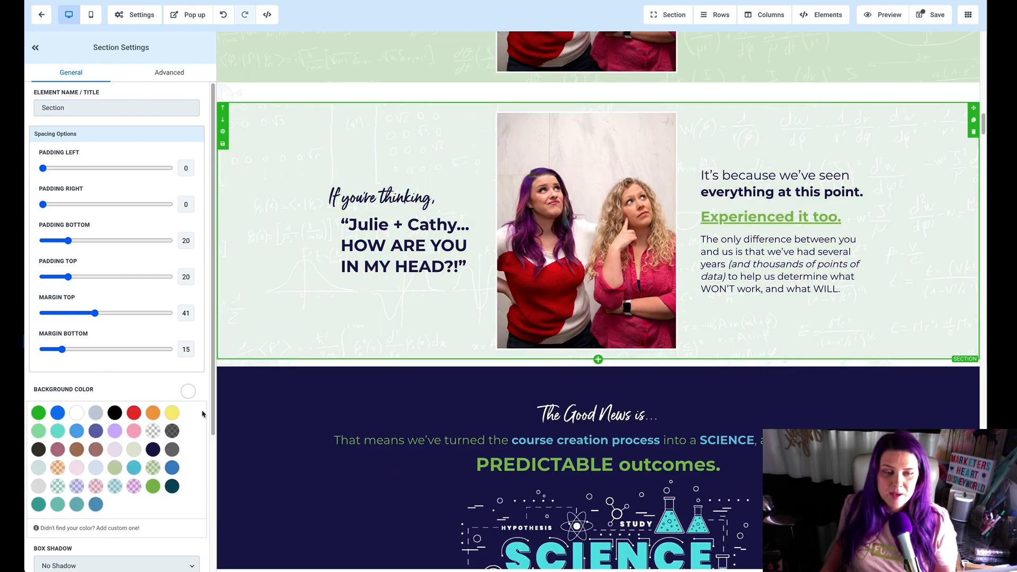
Step: Set the duplicated section's background image to Full Center and its background image opacity to None
scroll(182, 443, "down", 4)
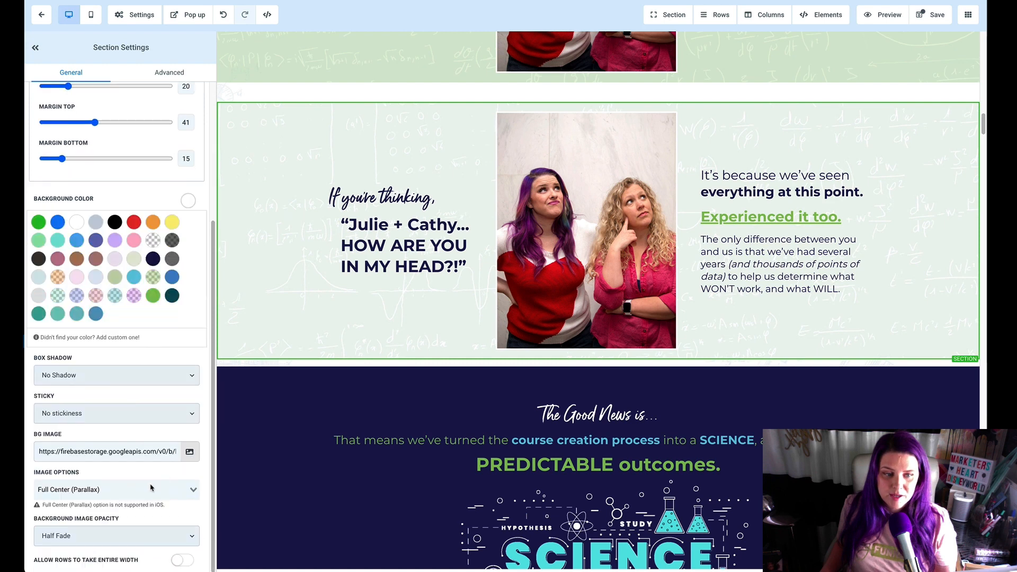
left_click(141, 493)
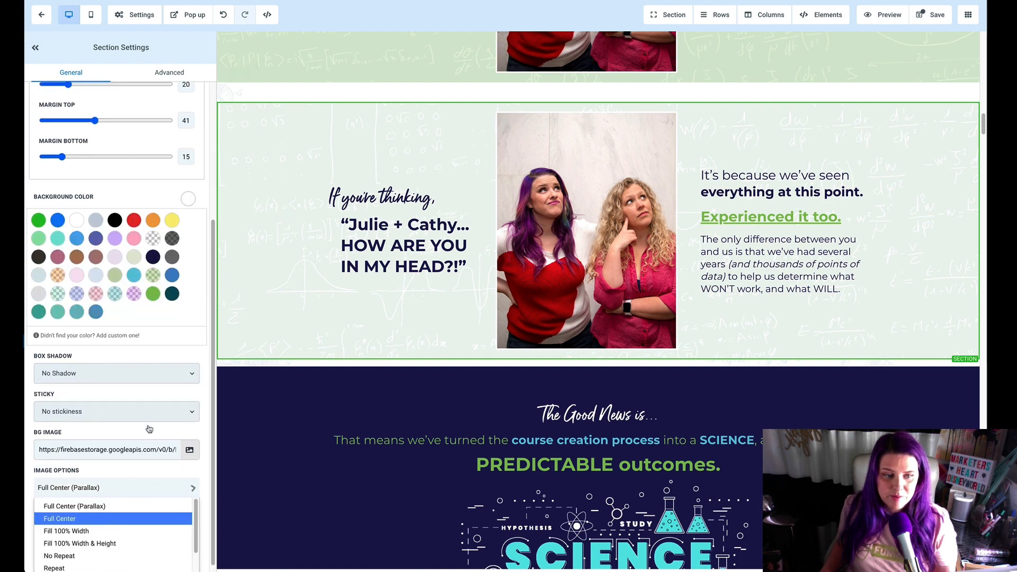
left_click(144, 518)
left_click(117, 536)
left_click(151, 514)
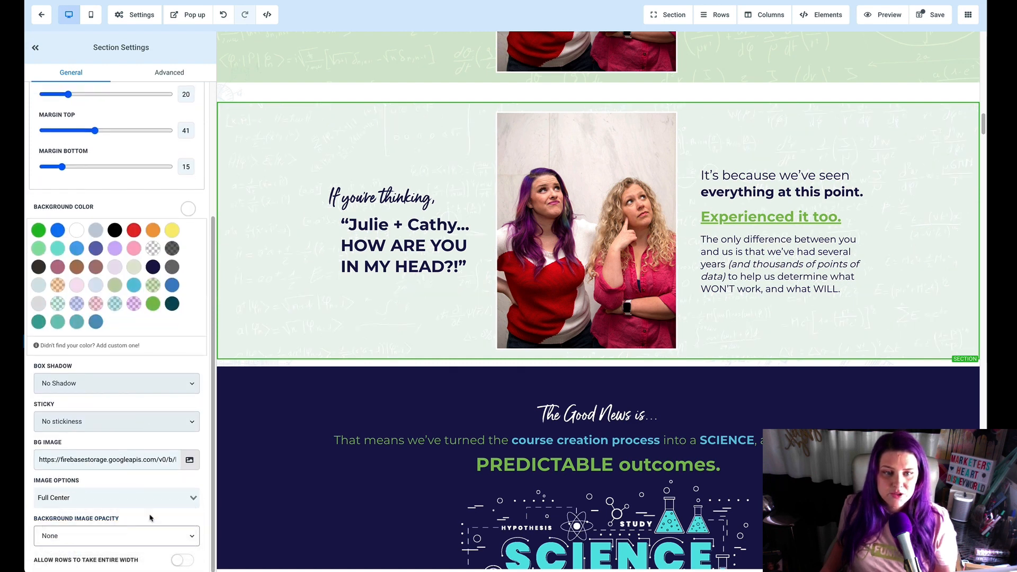
Step: Compare the background settings of the original green section with those of the duplicate below it
scroll(304, 337, "up", 1)
left_click(262, 233)
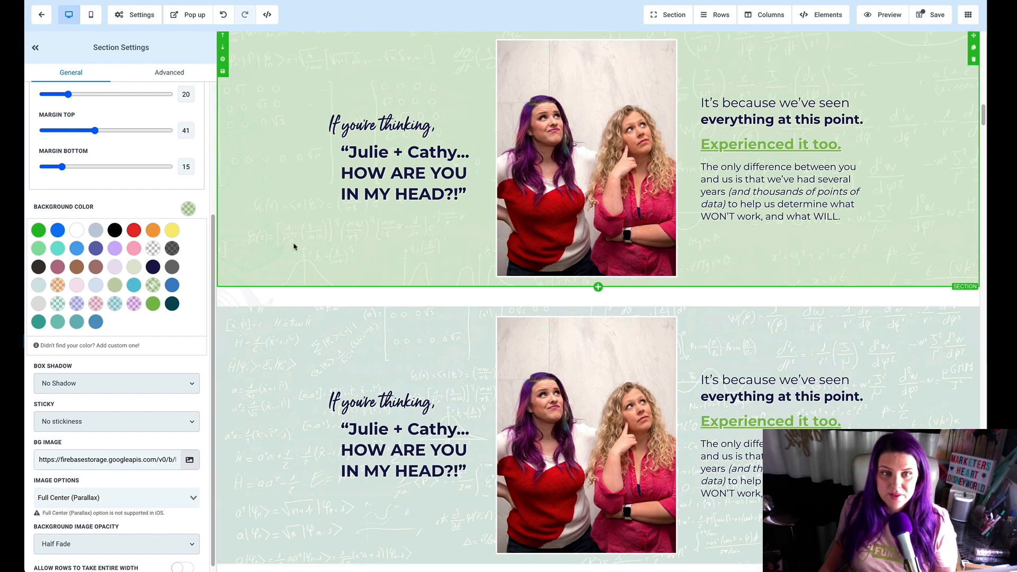
scroll(272, 244, "down", 3)
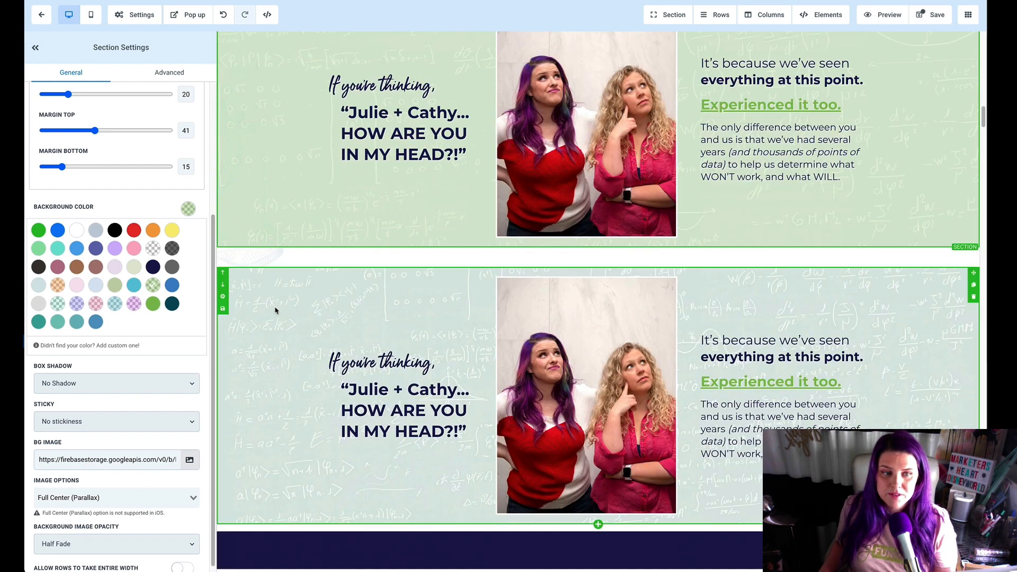
left_click(287, 306)
Step: Examine how the background images of the original and duplicated sections move while the page scrolls
scroll(282, 198, "up", 5)
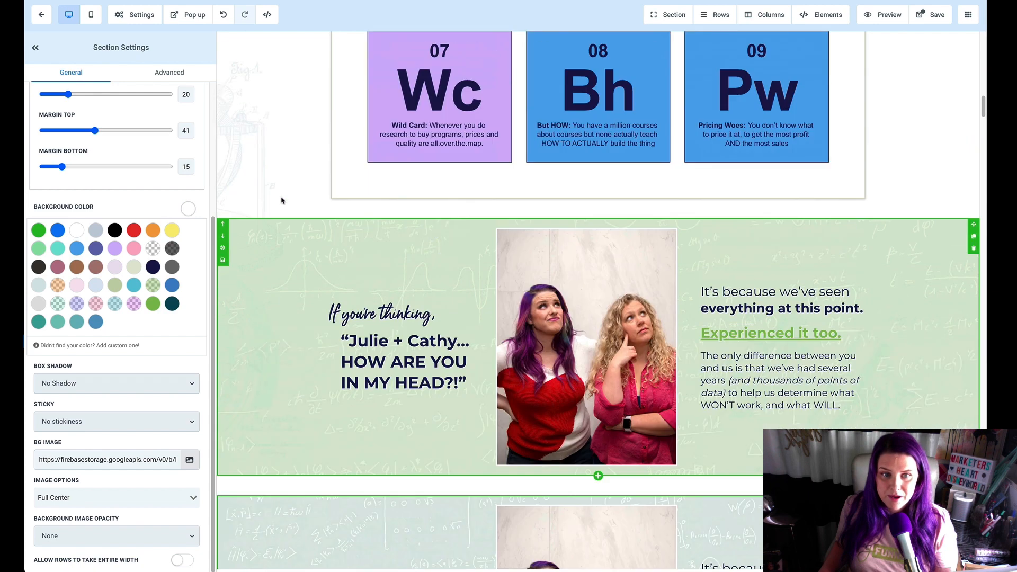
scroll(293, 313, "up", 4)
scroll(293, 313, "down", 6)
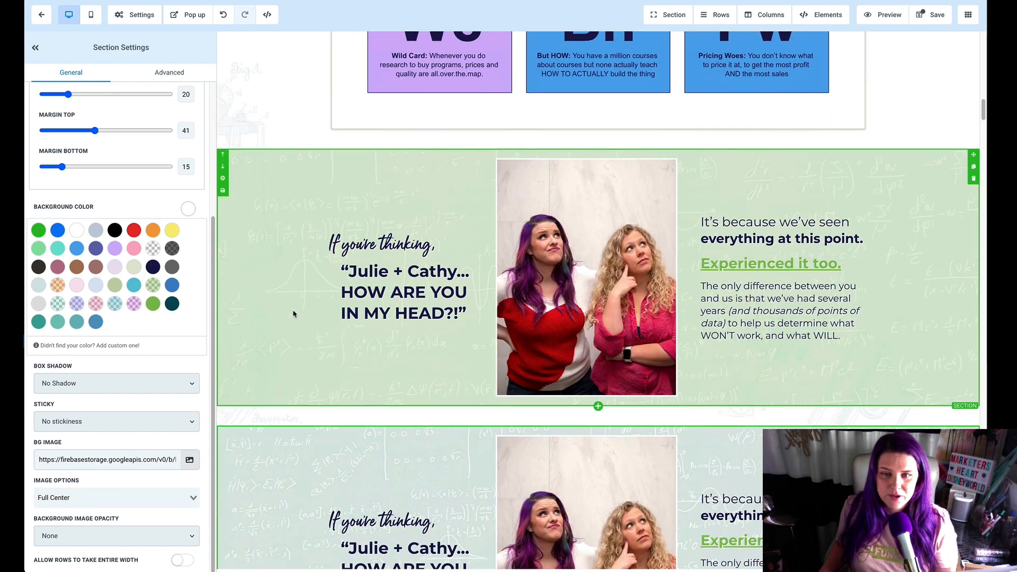
scroll(293, 314, "down", 2)
scroll(293, 313, "up", 2)
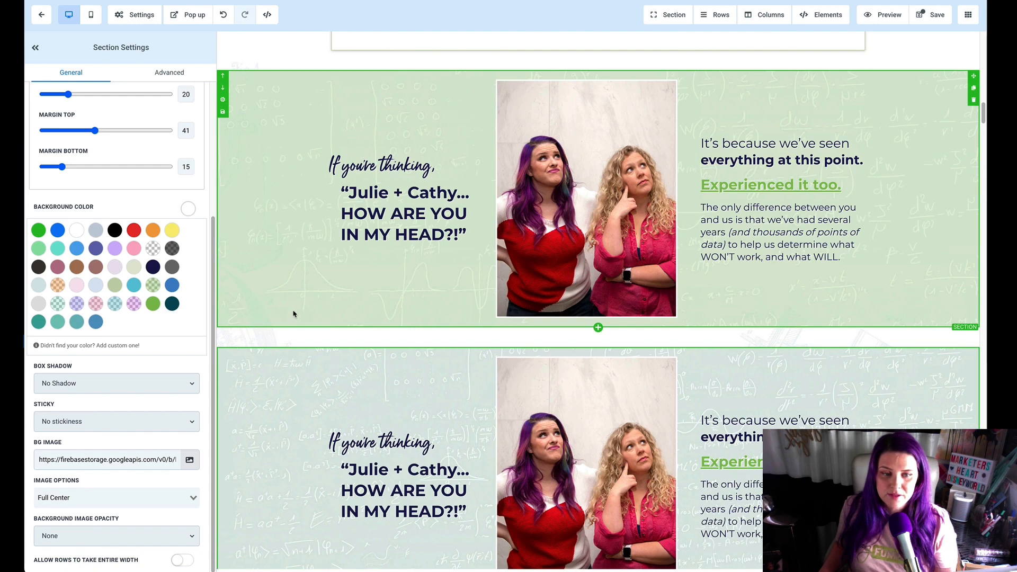
scroll(268, 391, "down", 1)
scroll(281, 254, "up", 2)
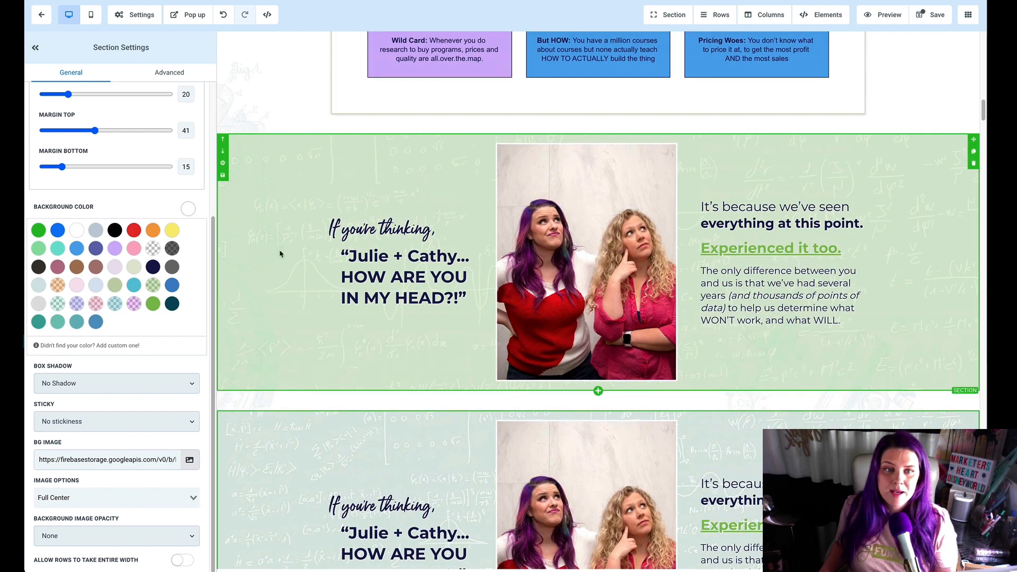
scroll(280, 245, "down", 3)
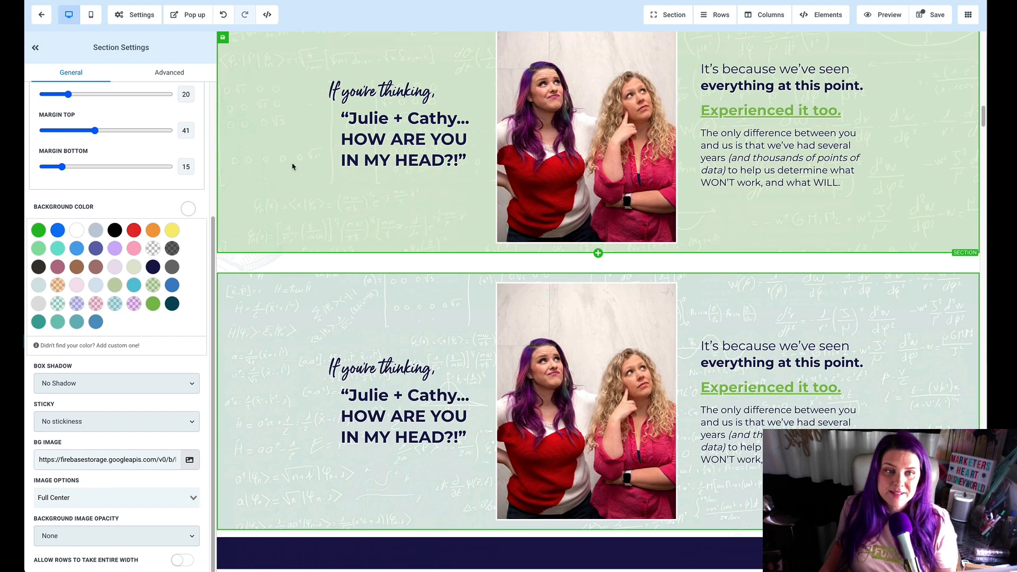
scroll(283, 164, "up", 3)
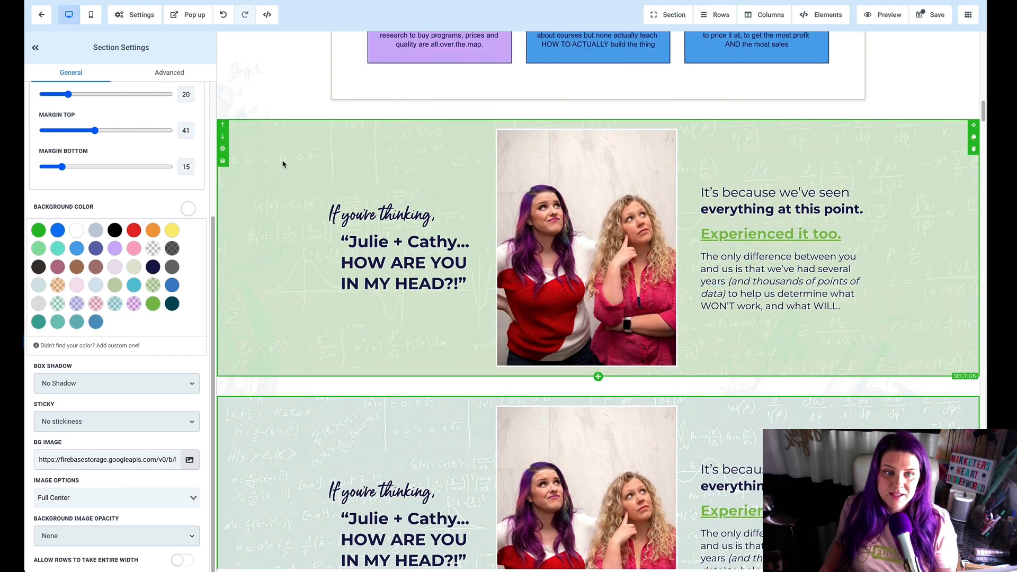
scroll(283, 165, "down", 1)
scroll(283, 164, "down", 4)
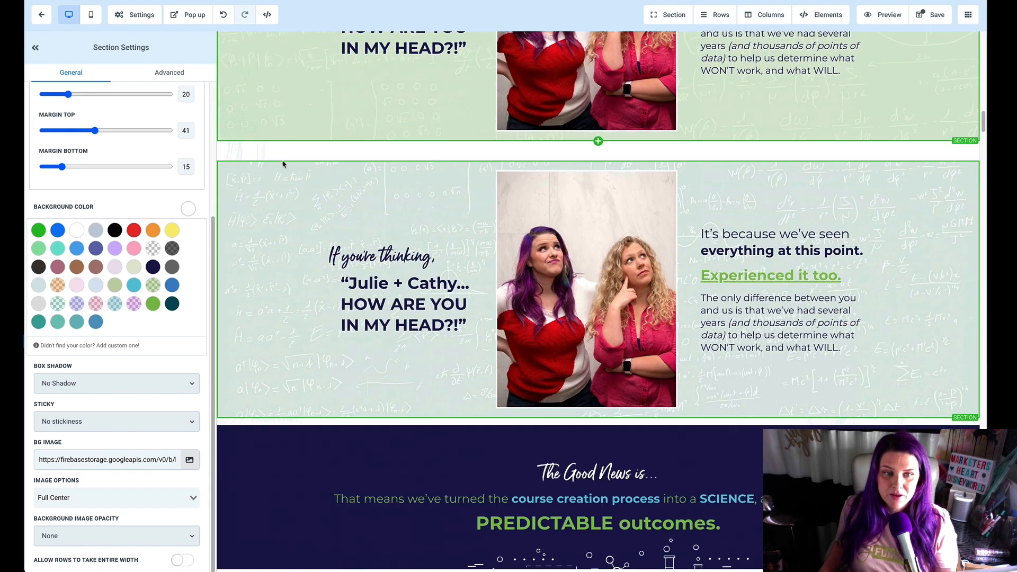
scroll(291, 291, "down", 2)
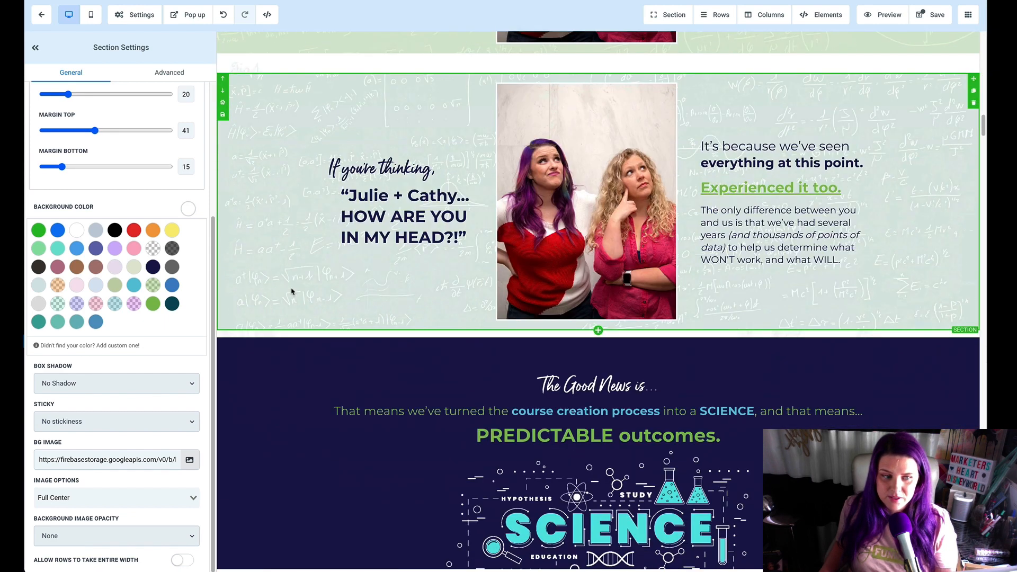
scroll(257, 312, "up", 1)
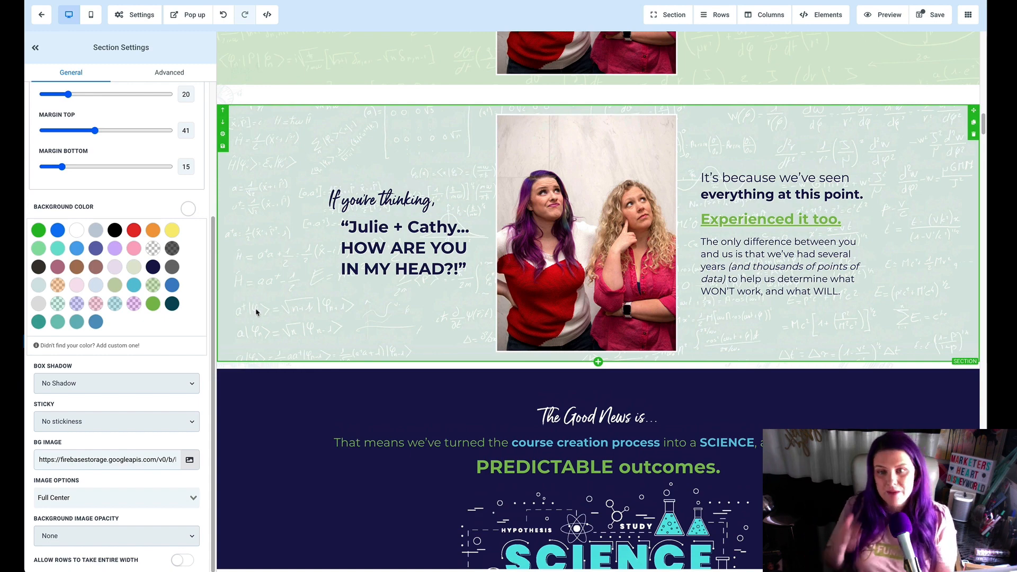
Step: Try semi-transparent purple and red backgrounds on the Course Chemist offer stack section, and restore its semi-transparent white background
scroll(256, 312, "down", 5)
scroll(256, 312, "down", 15)
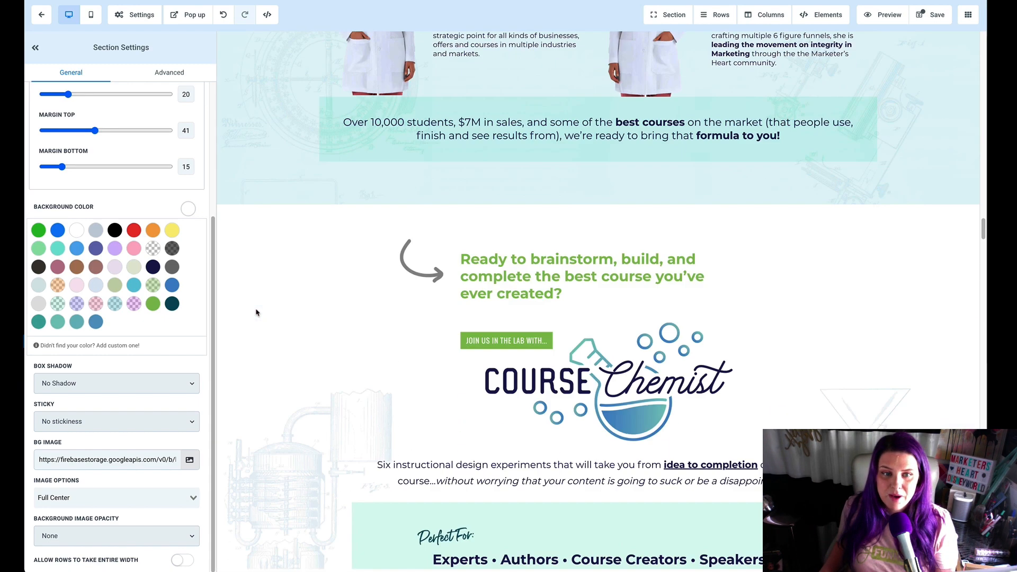
scroll(255, 312, "down", 5)
scroll(256, 312, "down", 20)
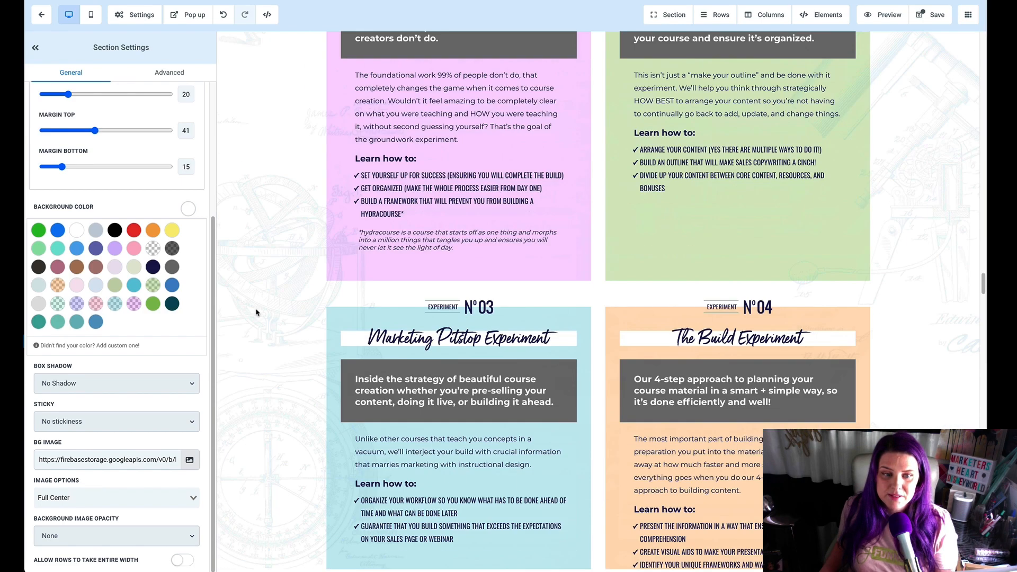
scroll(256, 312, "down", 15)
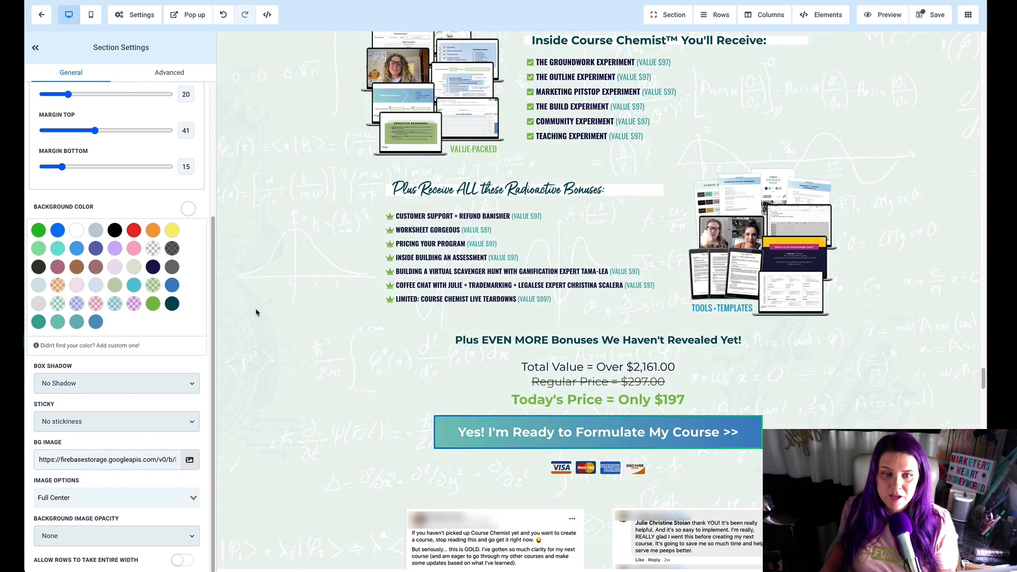
left_click(311, 386)
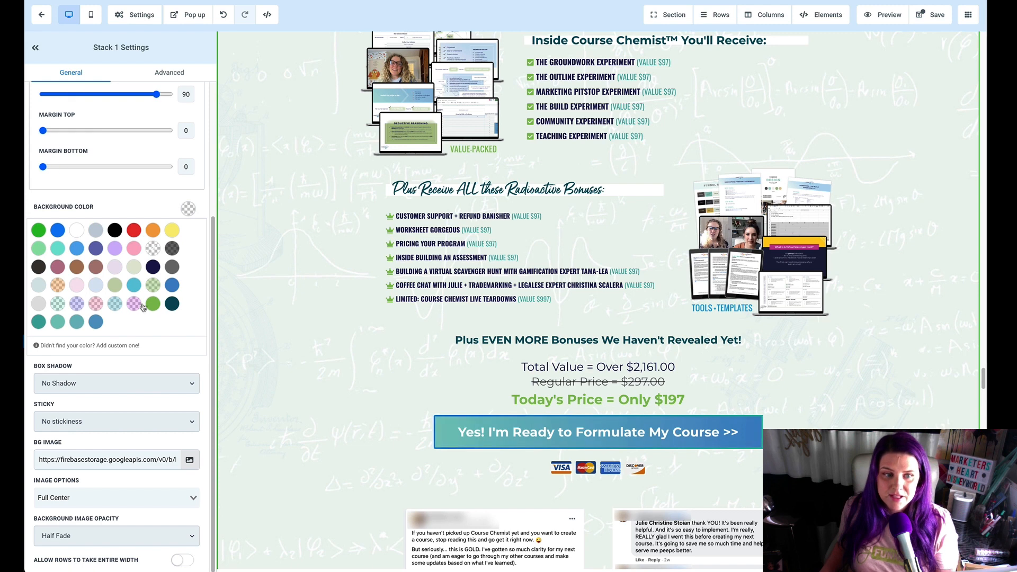
left_click(134, 303)
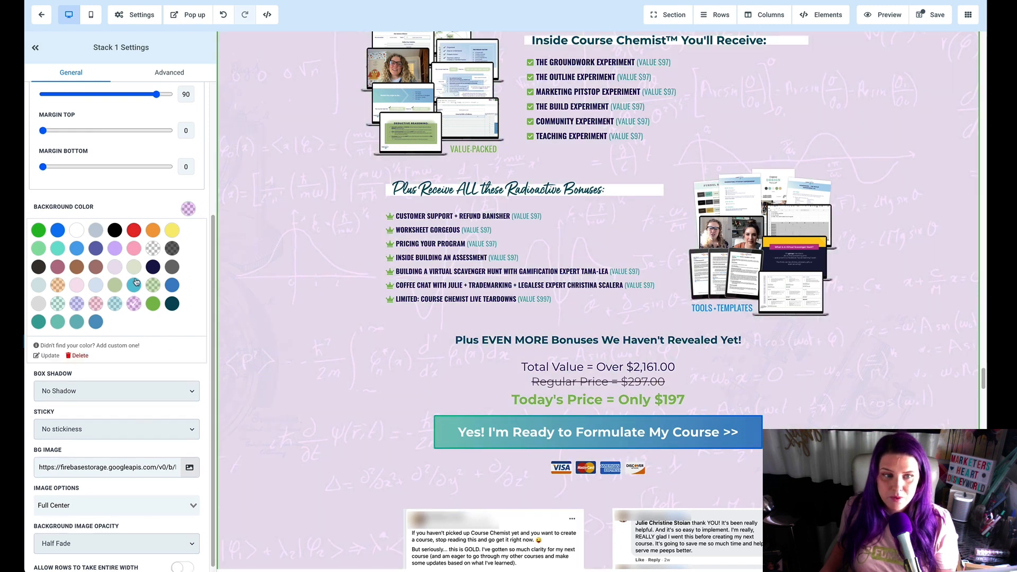
left_click(135, 234)
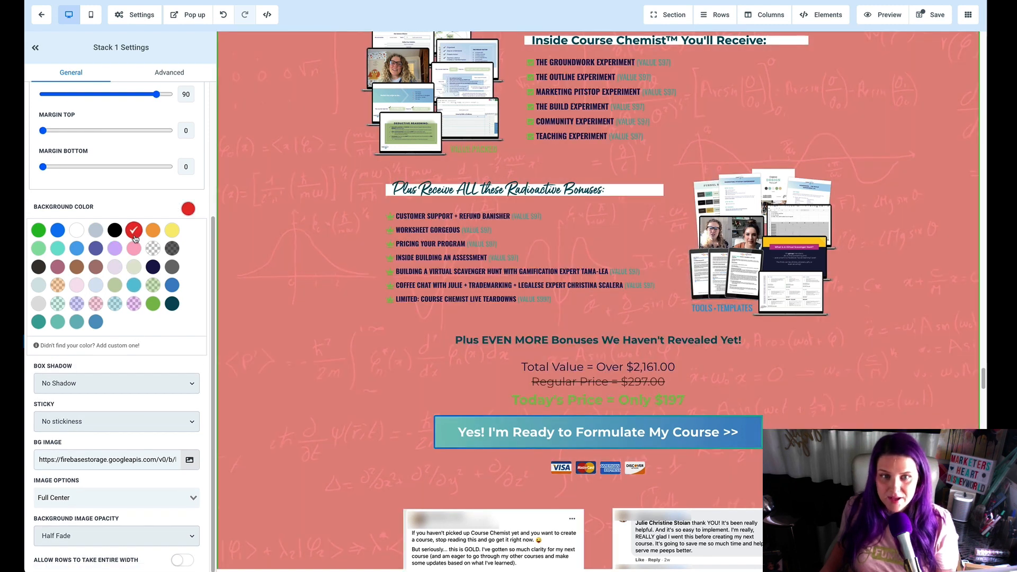
left_click(153, 251)
Step: Set the image option of the duplicated "If you're thinking" section's background to Full Center (Parallax)
scroll(330, 437, "up", 20)
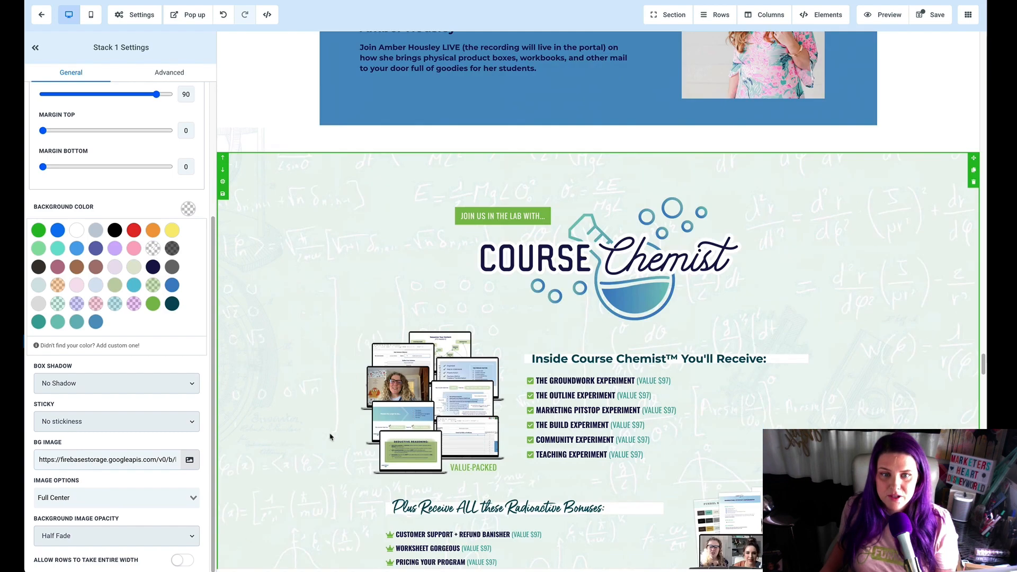
scroll(330, 436, "up", 12)
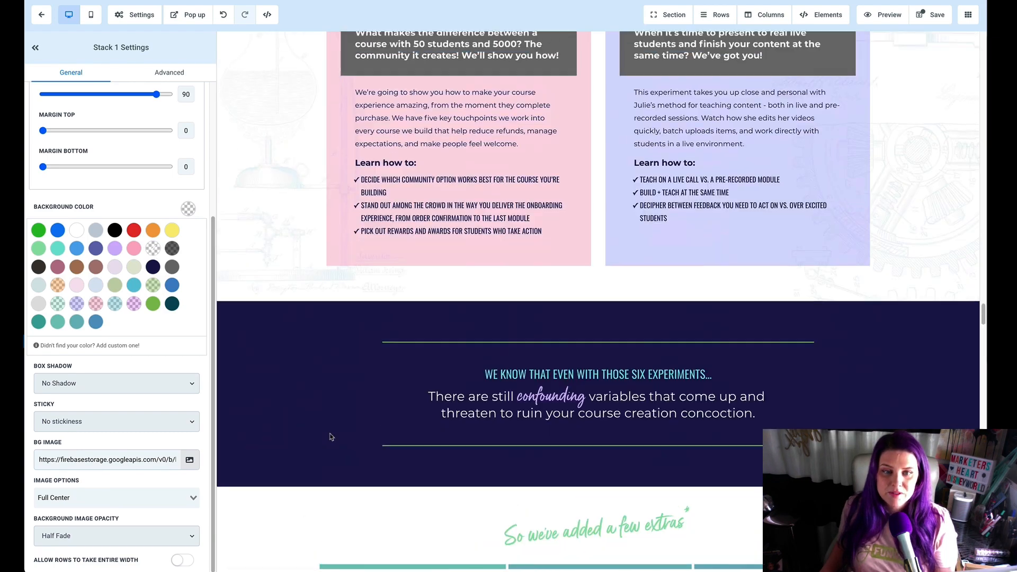
scroll(330, 436, "up", 15)
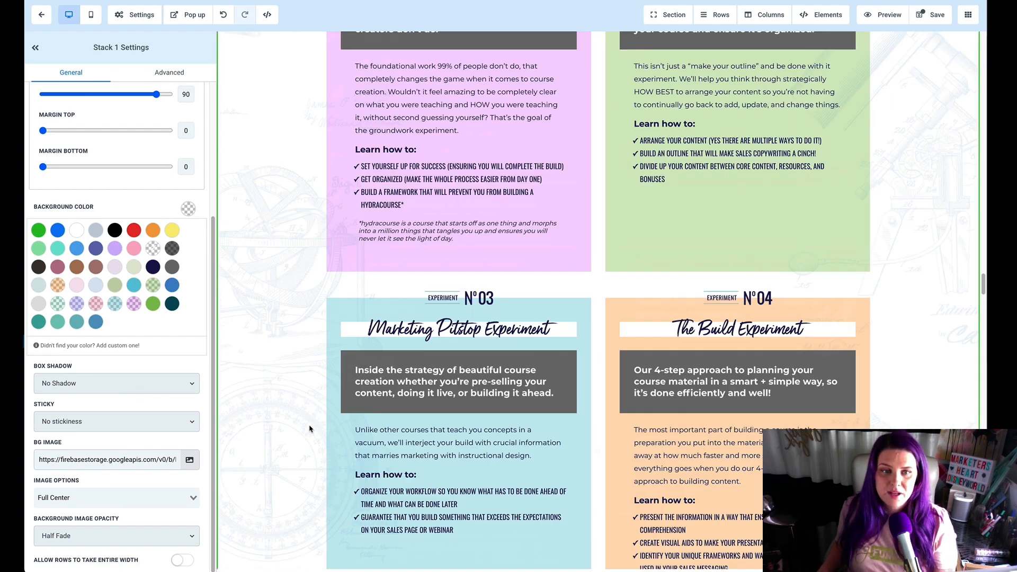
scroll(310, 428, "up", 20)
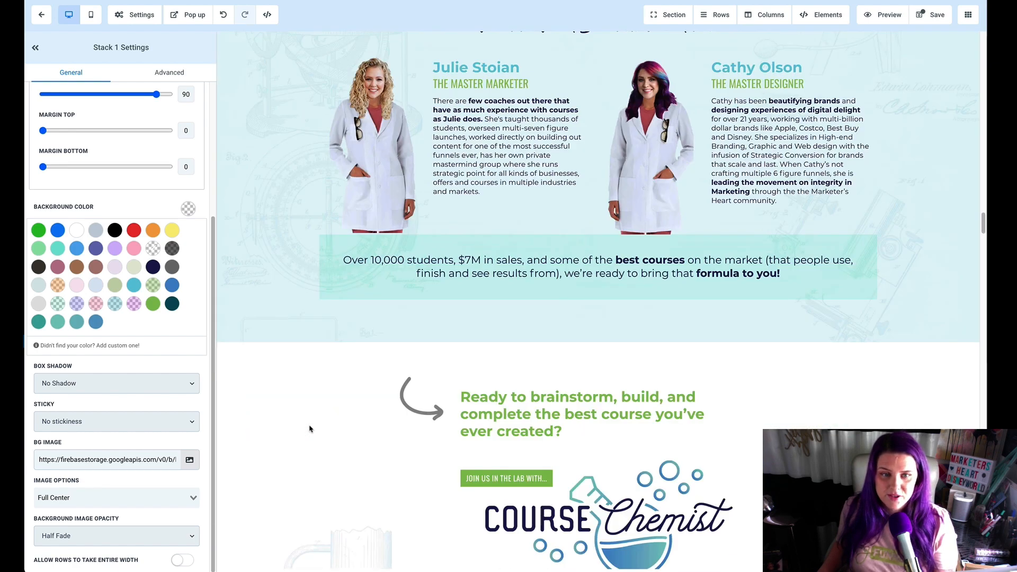
scroll(297, 451, "up", 10)
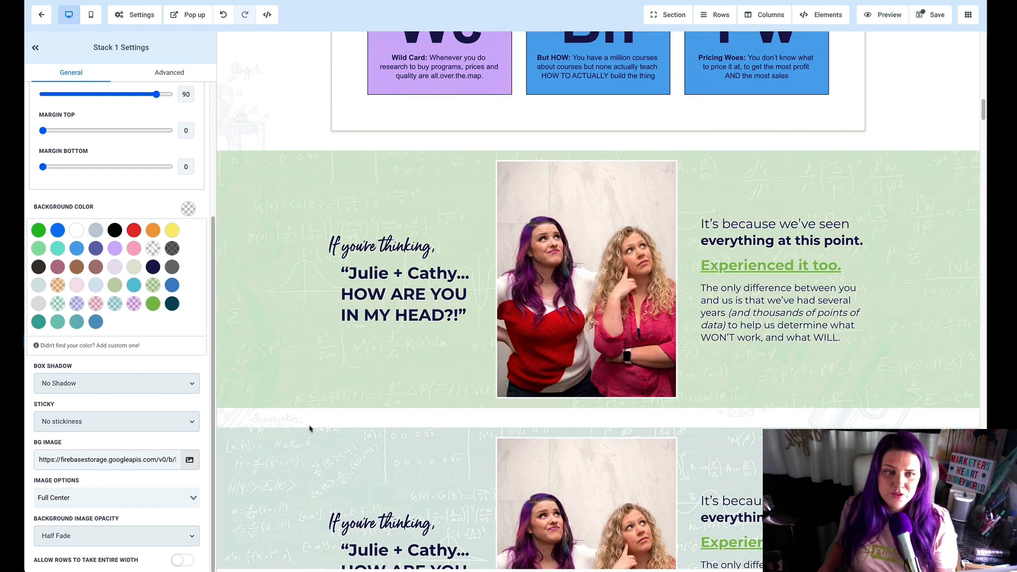
left_click(310, 381)
scroll(310, 381, "down", 2)
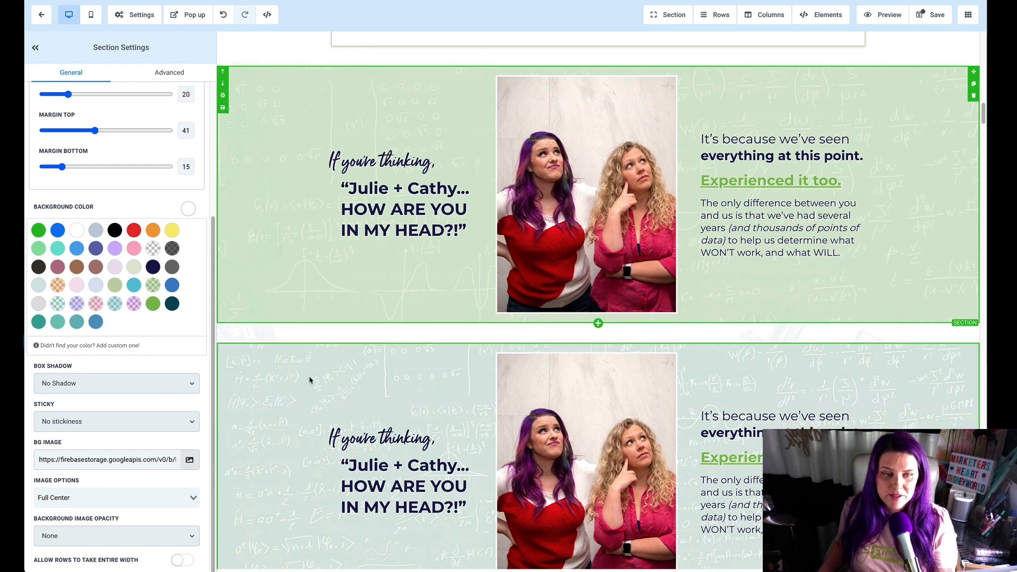
scroll(310, 381, "down", 2)
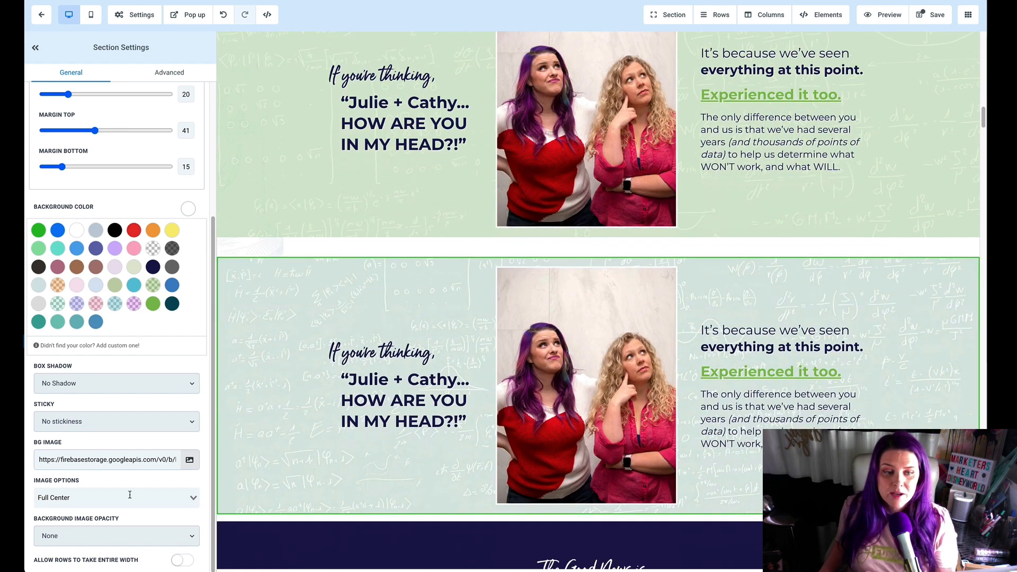
left_click(146, 495)
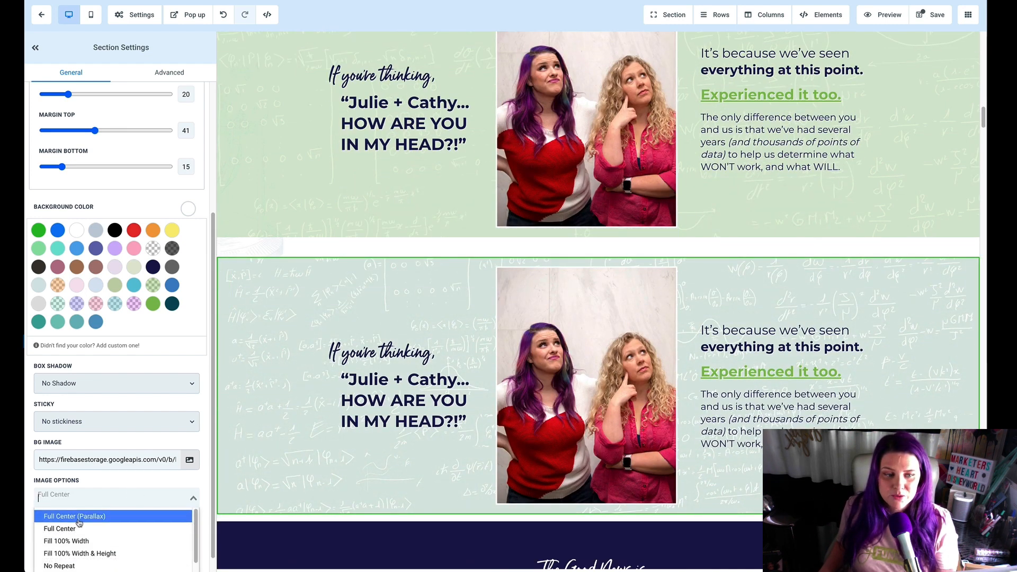
left_click(235, 445)
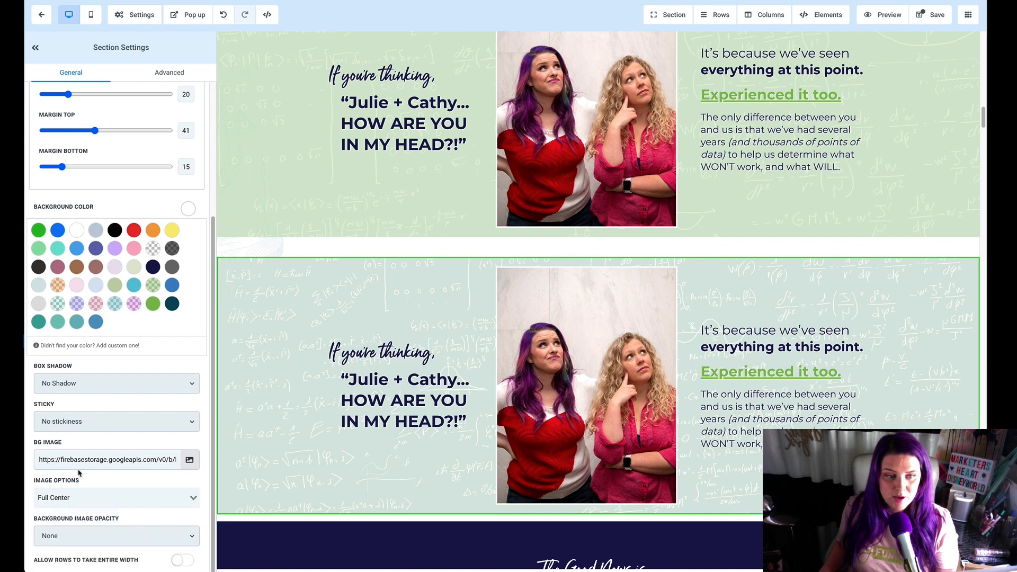
left_click(63, 502)
left_click(74, 525)
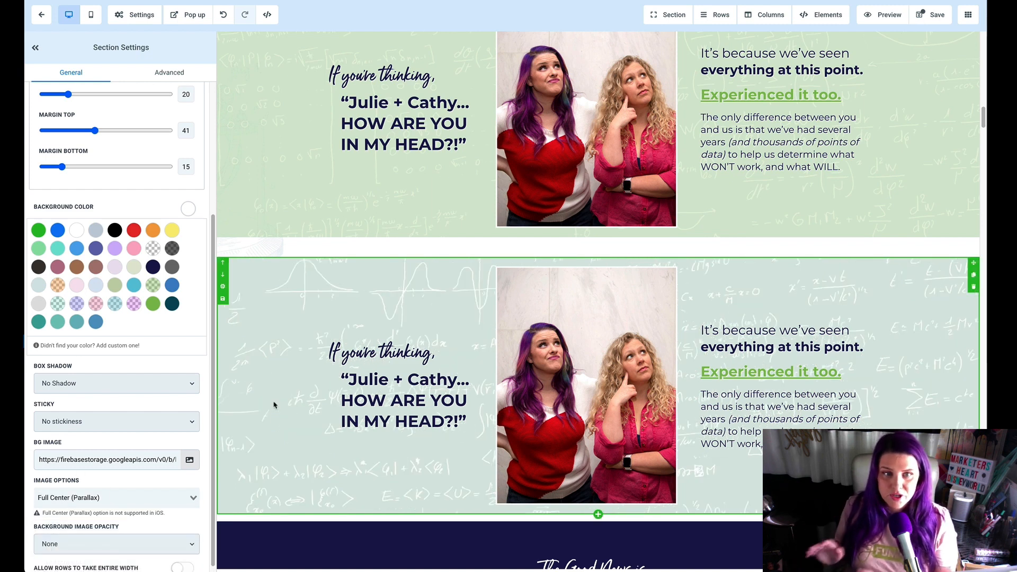
Step: Examine the faded backgrounds of the sections down the page through the pricing area, and return to the duplicated "If you're thinking" section
scroll(273, 405, "down", 20)
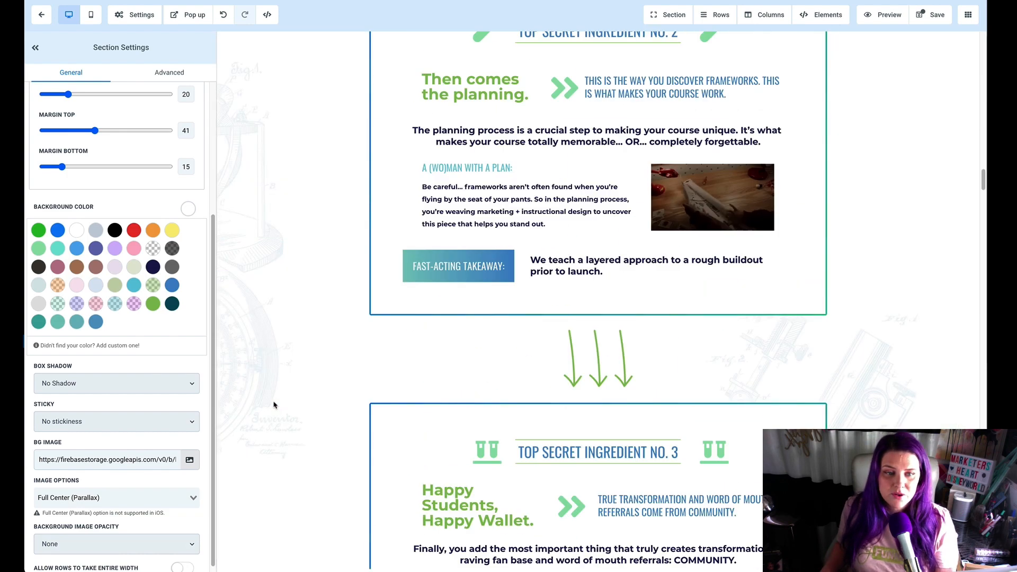
scroll(274, 404, "down", 20)
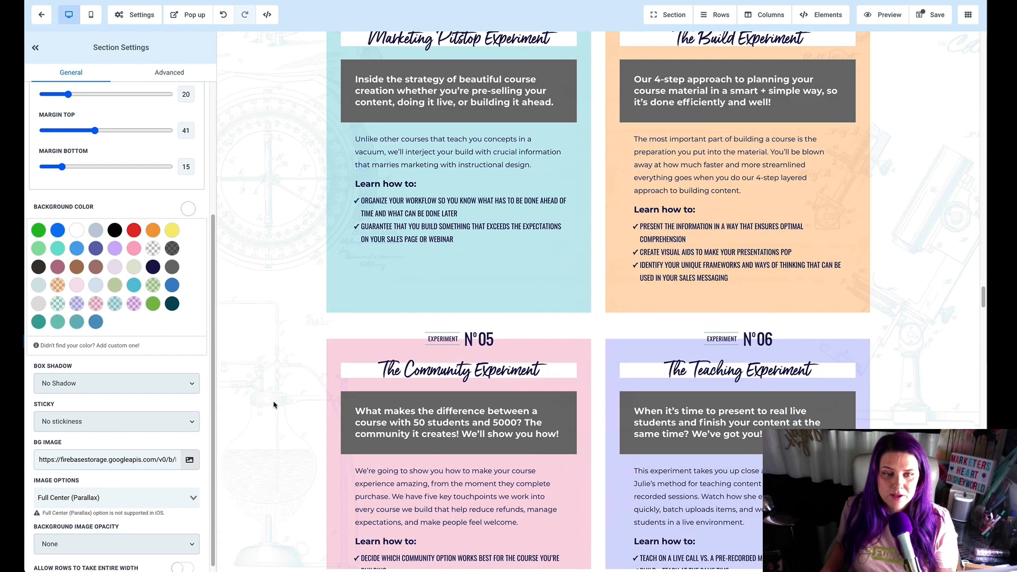
scroll(272, 404, "down", 10)
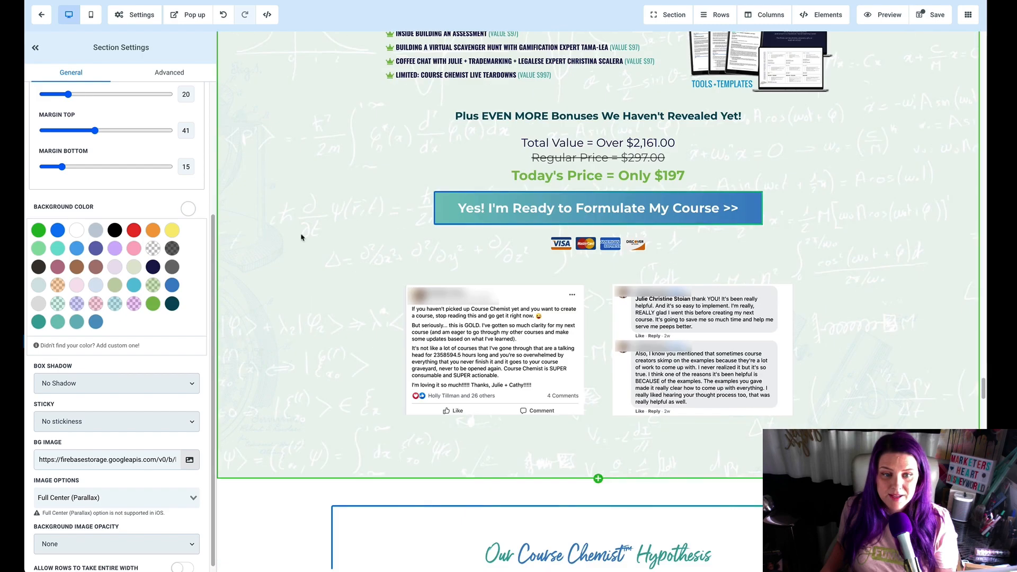
scroll(313, 391, "up", 15)
scroll(315, 393, "down", 10)
scroll(315, 393, "up", 3)
scroll(315, 393, "down", 6)
scroll(315, 393, "up", 20)
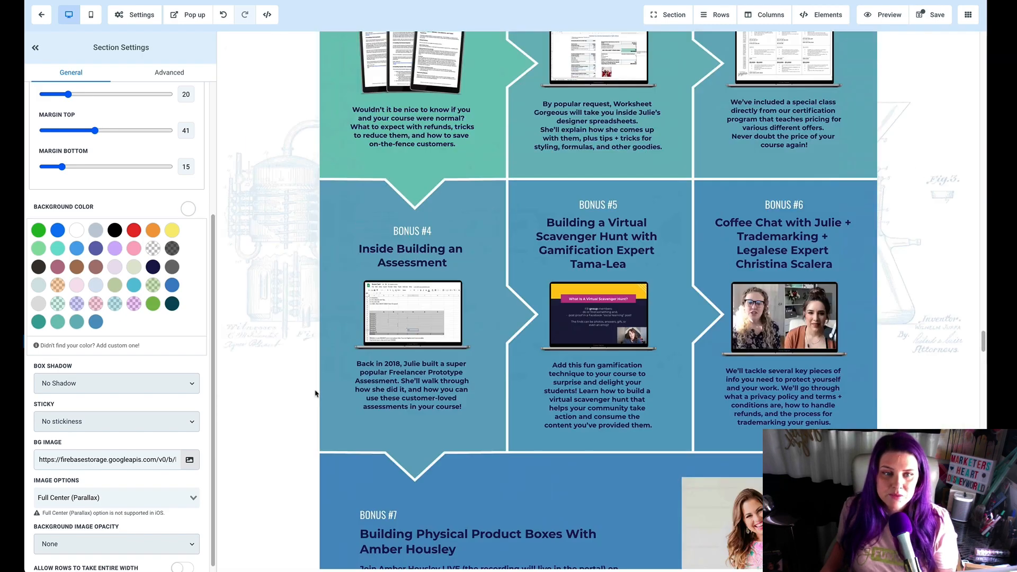
scroll(315, 393, "up", 20)
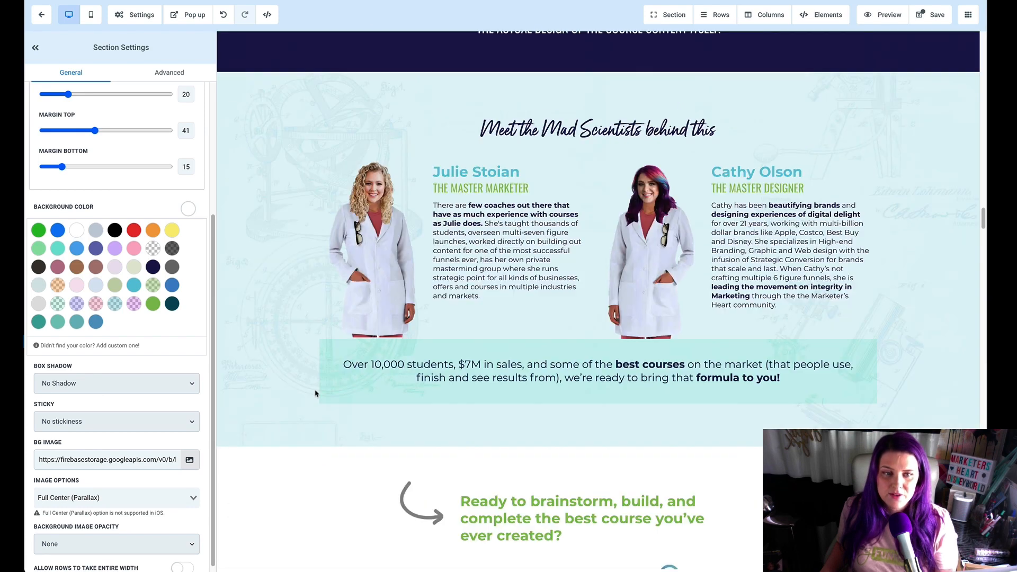
scroll(315, 393, "up", 15)
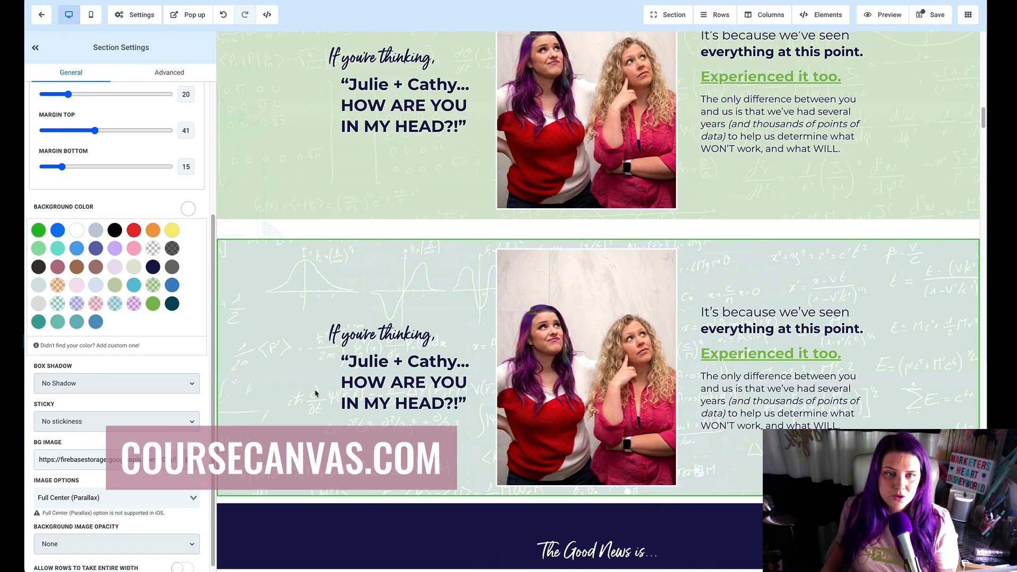
scroll(315, 393, "down", 4)
scroll(284, 363, "up", 3)
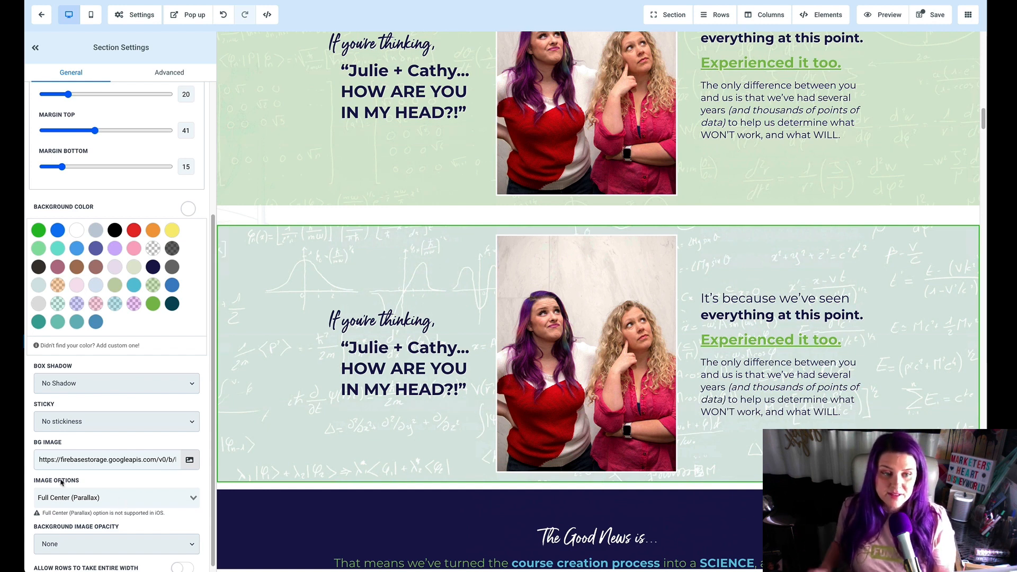
Step: Try Light Fade, Half Fade and Heavy Fade as the background image opacity of the duplicated "If you're thinking" section
scroll(98, 526, "down", 1)
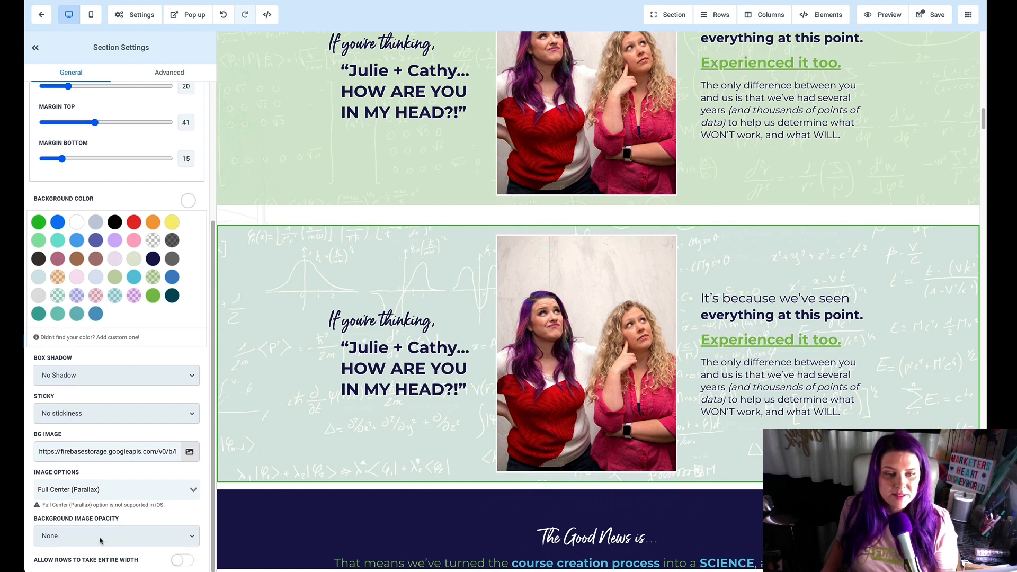
left_click(98, 538)
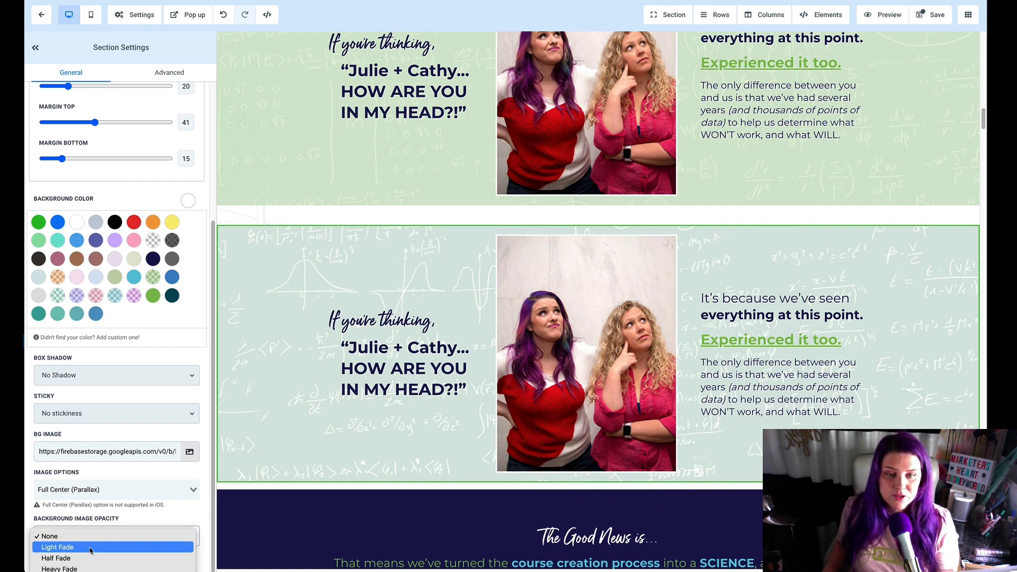
left_click(90, 548)
left_click(85, 536)
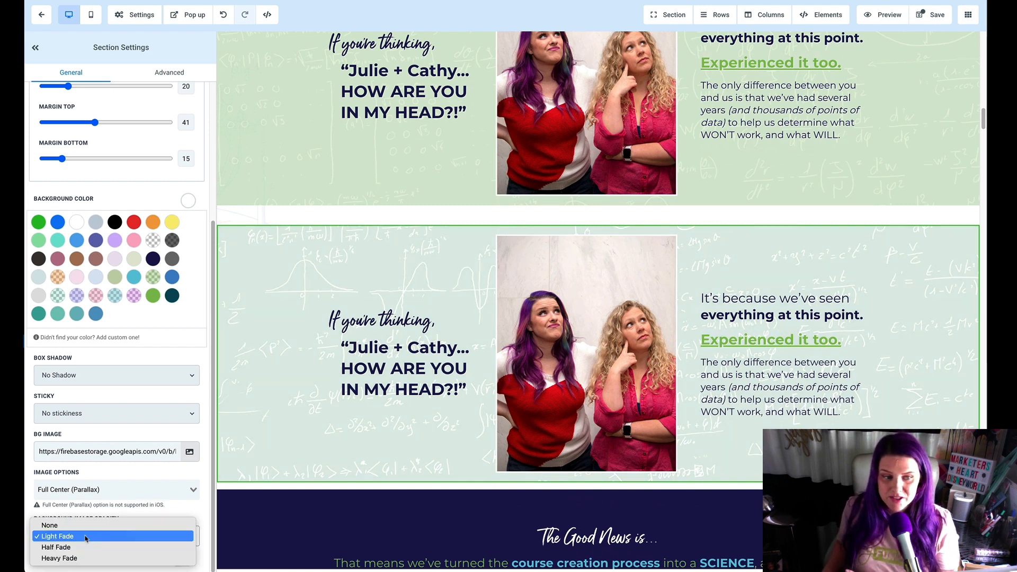
left_click(88, 548)
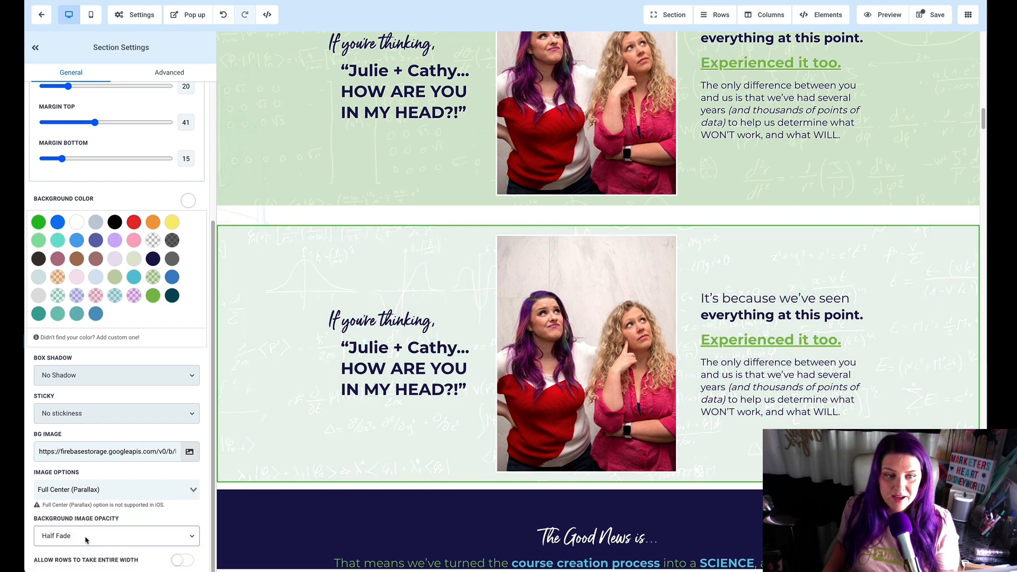
left_click(86, 539)
left_click(86, 549)
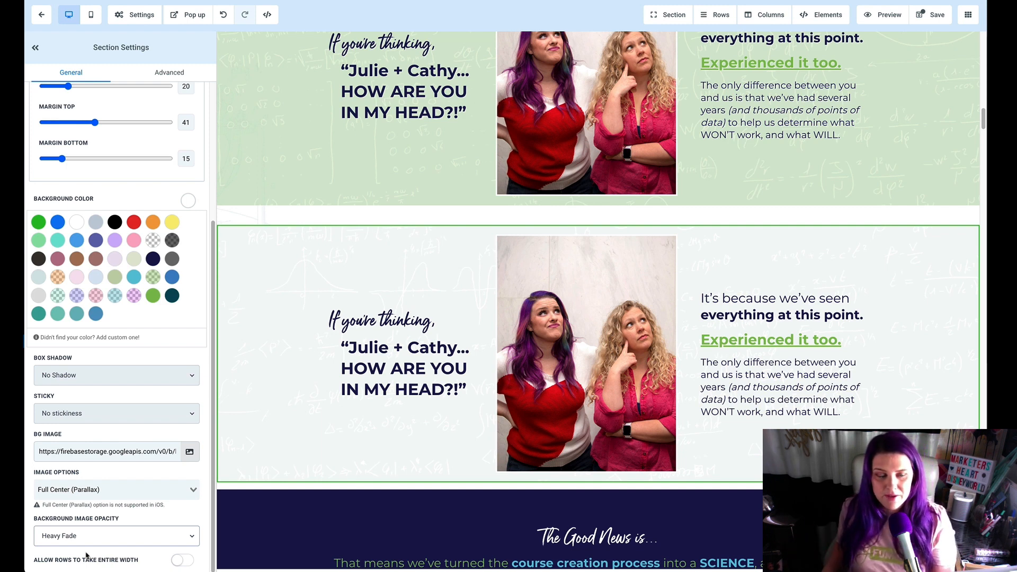
Step: Try a solid blue background color on the duplicated section, with the image opacity at Half Fade and Light Fade
left_click(76, 243)
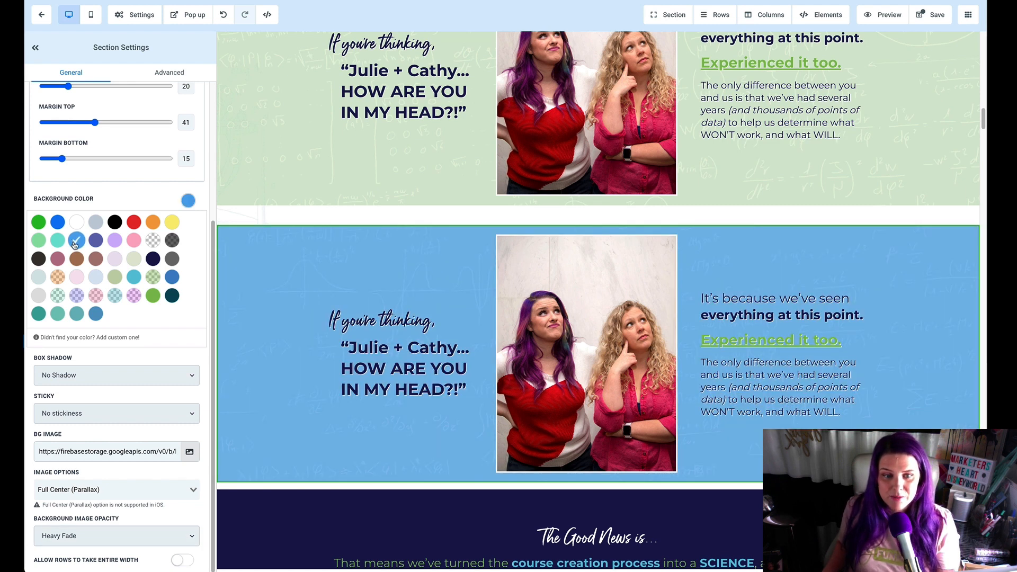
left_click(101, 538)
left_click(98, 527)
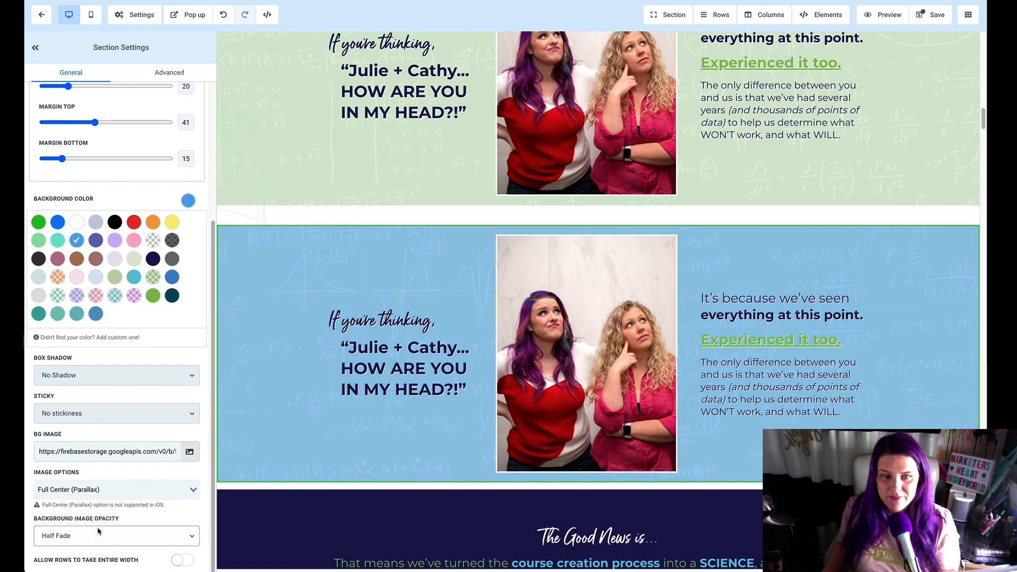
left_click(96, 540)
left_click(91, 530)
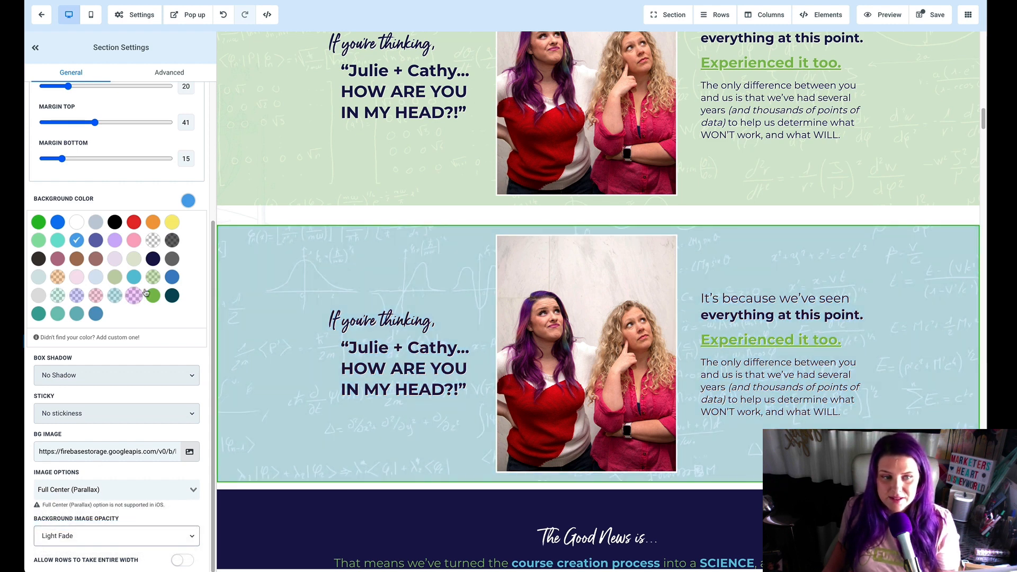
Step: Try the semi-transparent teal, purple and green background colors on the duplicated section
left_click(118, 299)
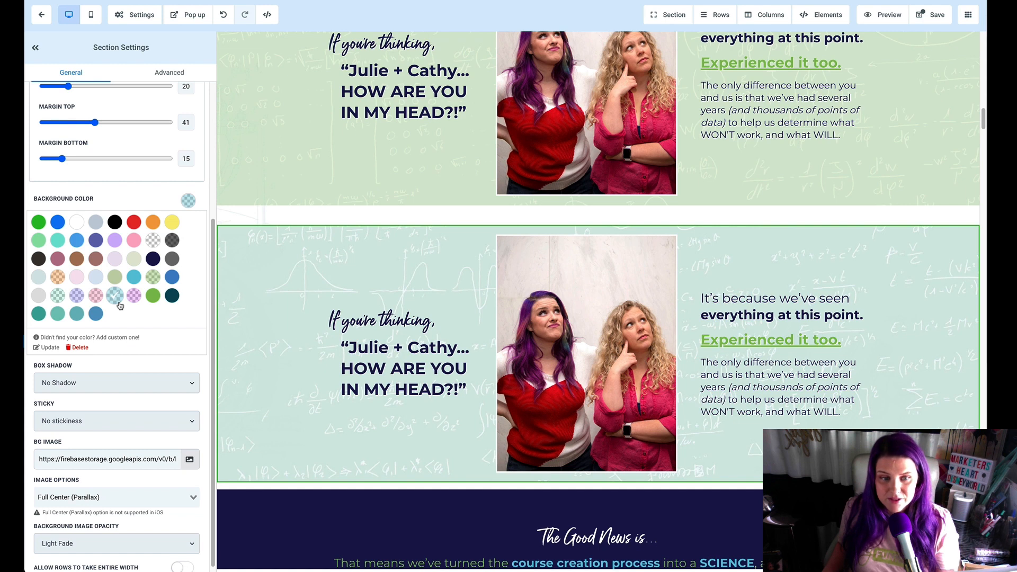
left_click(74, 300)
left_click(61, 298)
Step: Set the duplicated section's background color to dark navy, and try Heavy Fade before choosing a lighter background image opacity
left_click(153, 259)
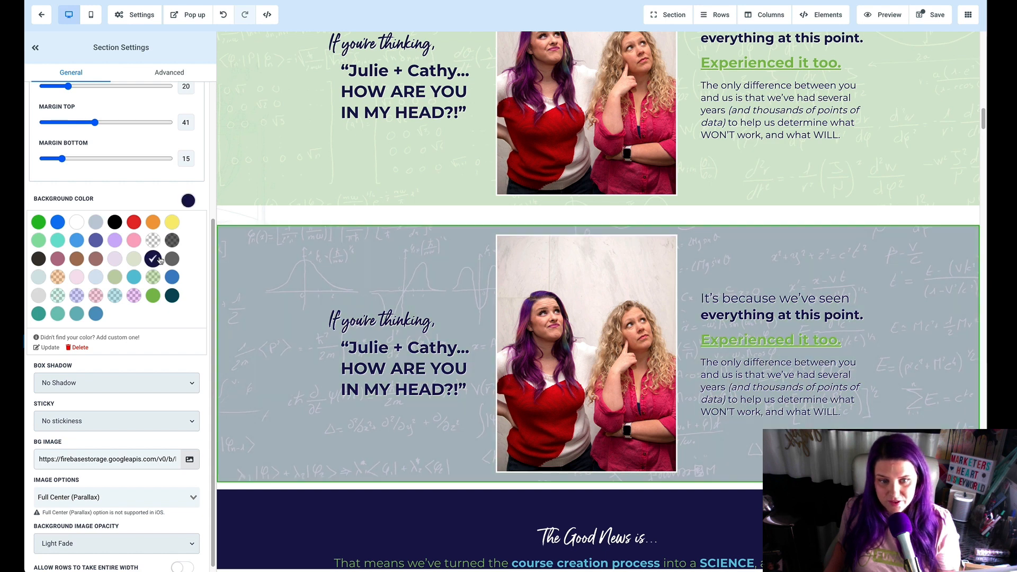
left_click(89, 539)
left_click(87, 555)
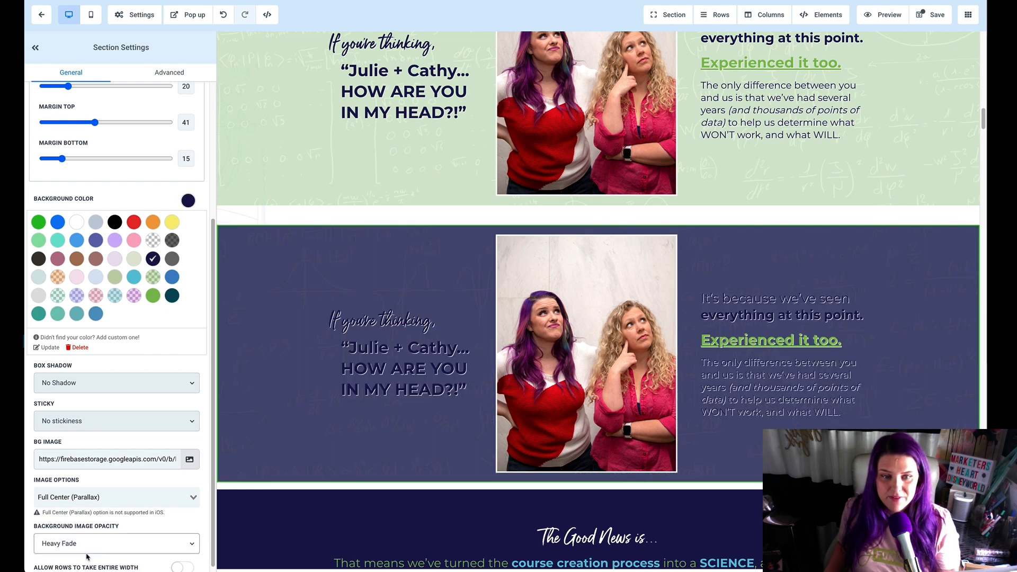
left_click(86, 550)
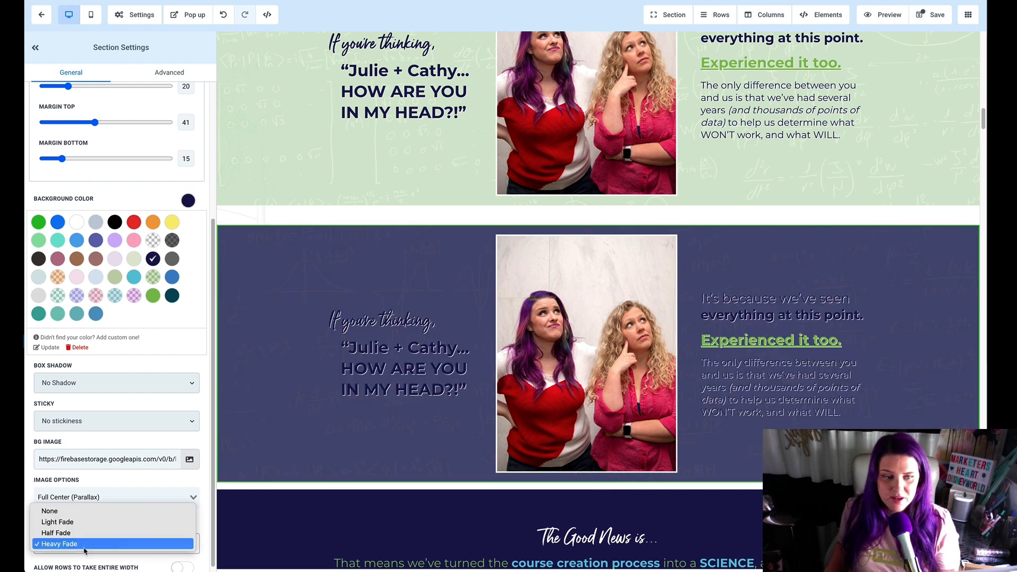
left_click(86, 516)
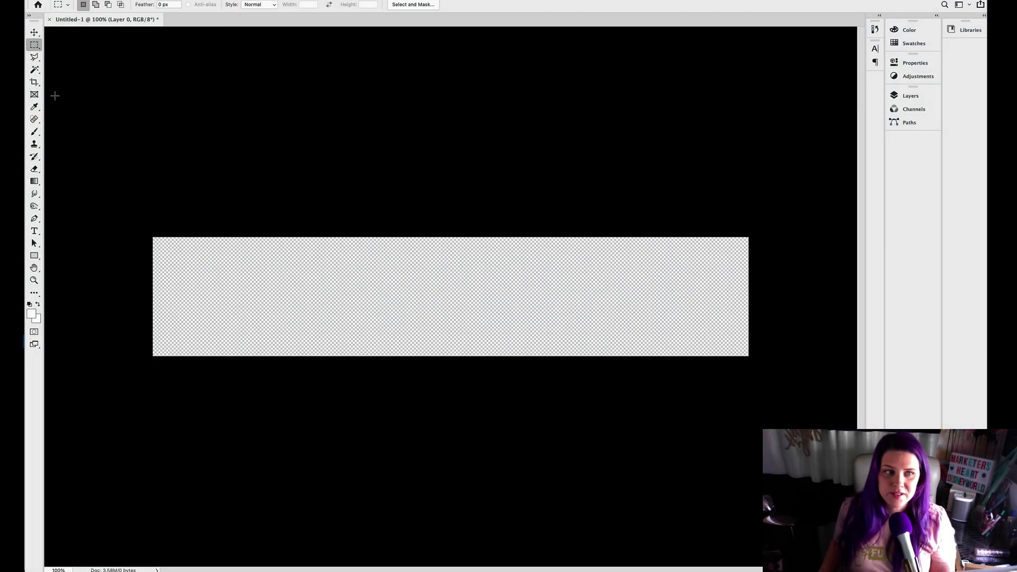
Step: In Photoshop, select the right part of the transparent canvas along a diagonal with the Polygonal Lasso, fill it white, and deselect
left_click(38, 57)
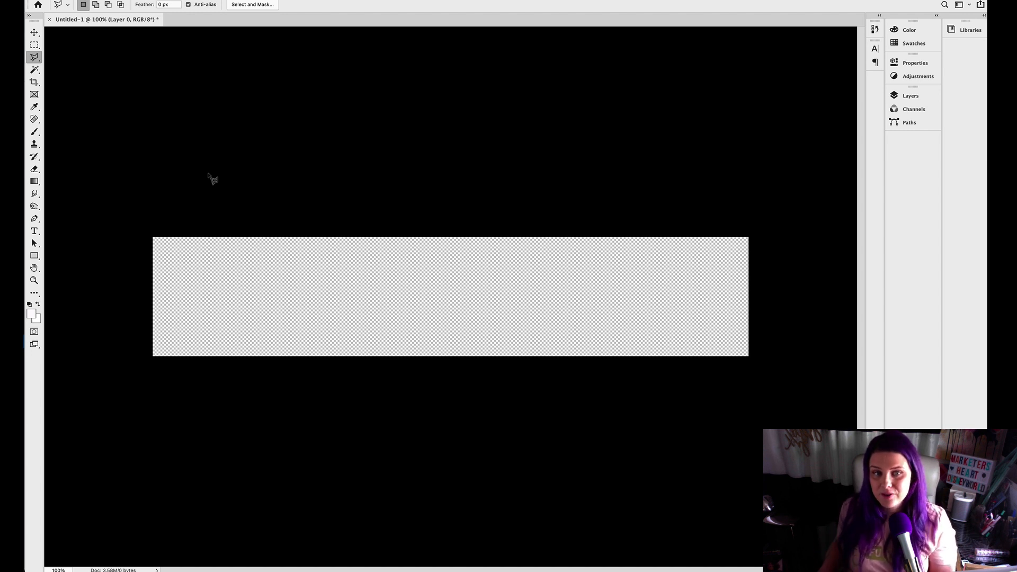
left_click(358, 357)
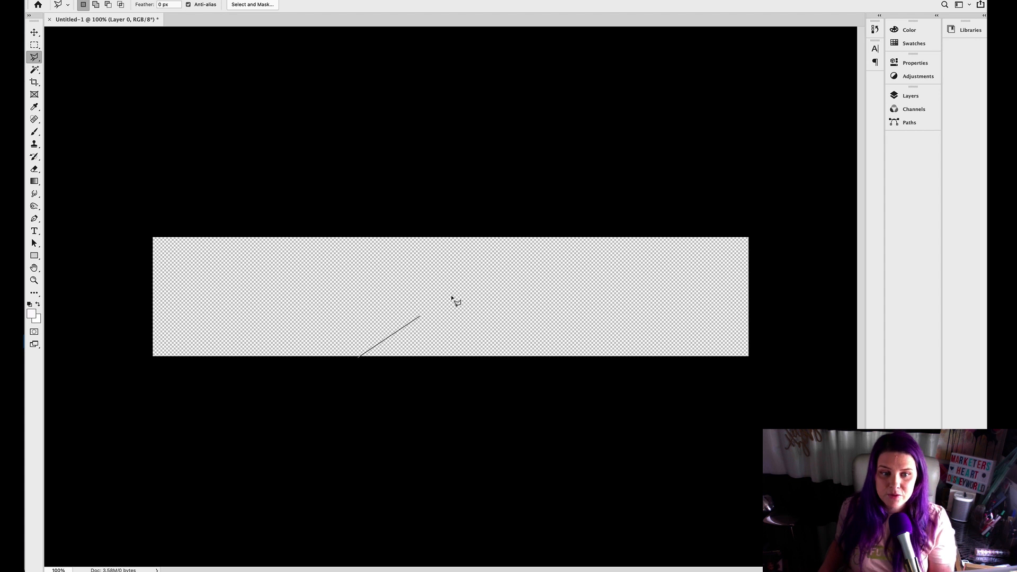
left_click(559, 230)
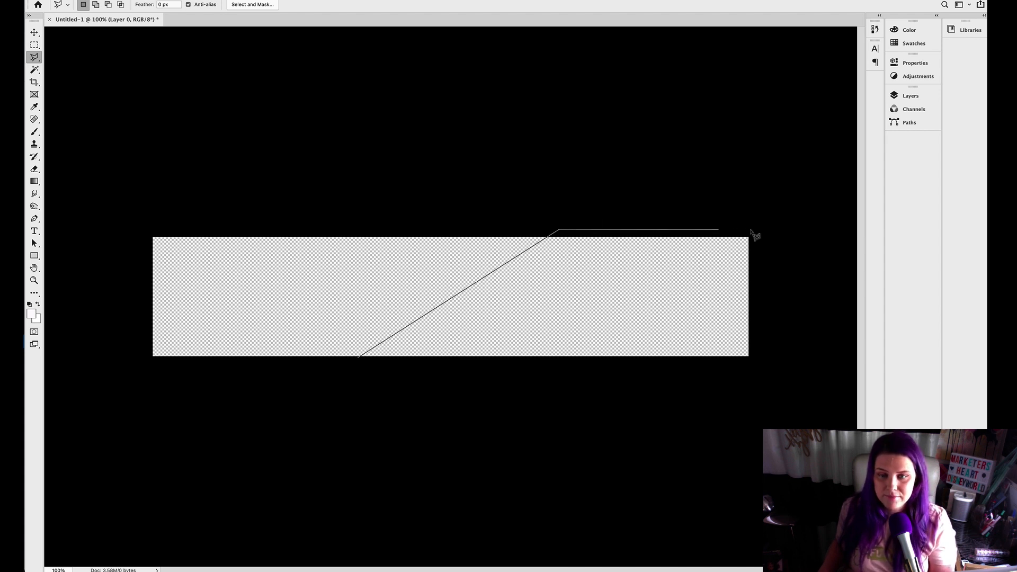
left_click(757, 230)
left_click(757, 367)
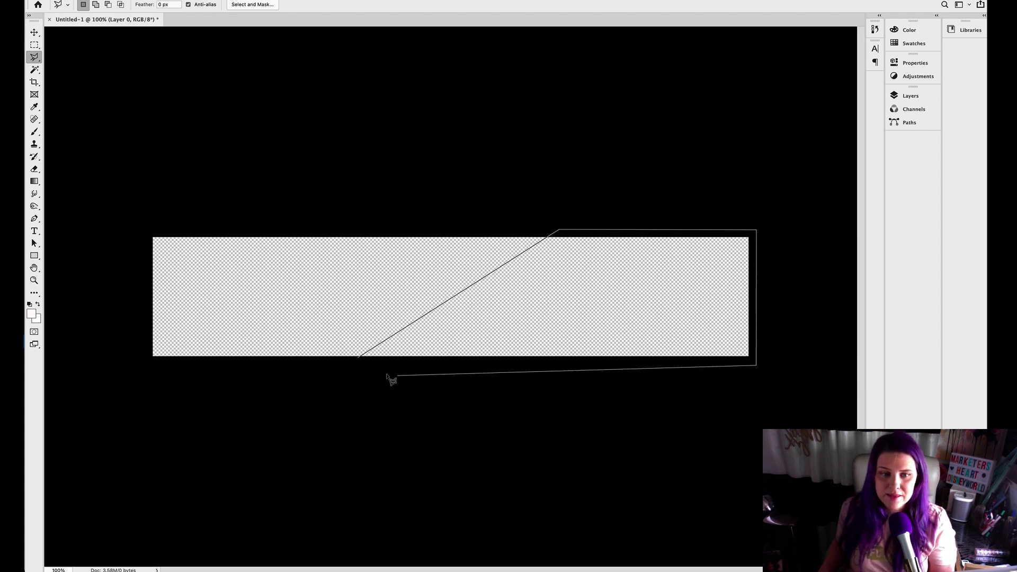
left_click(358, 358)
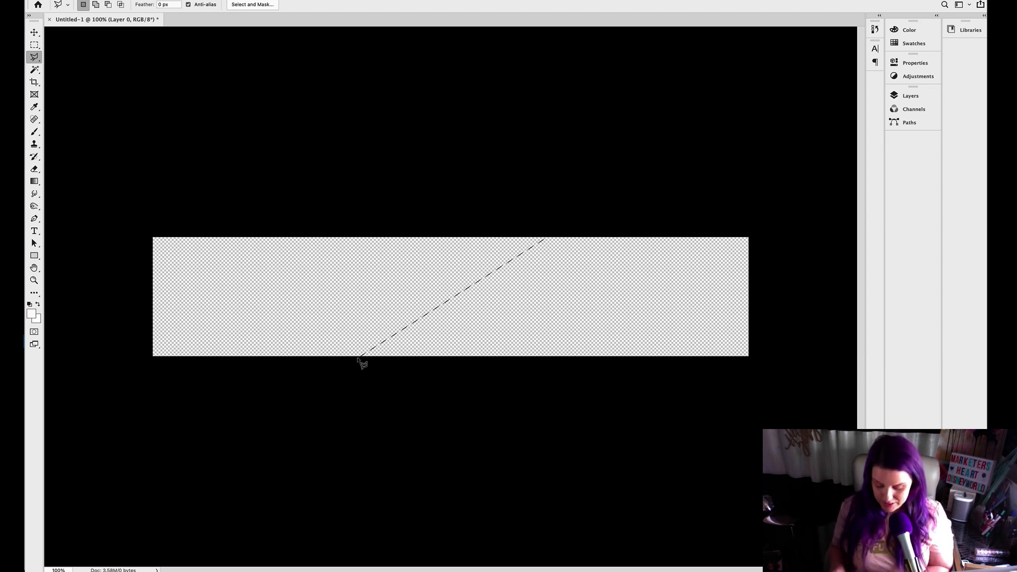
key("alt+BackSpace")
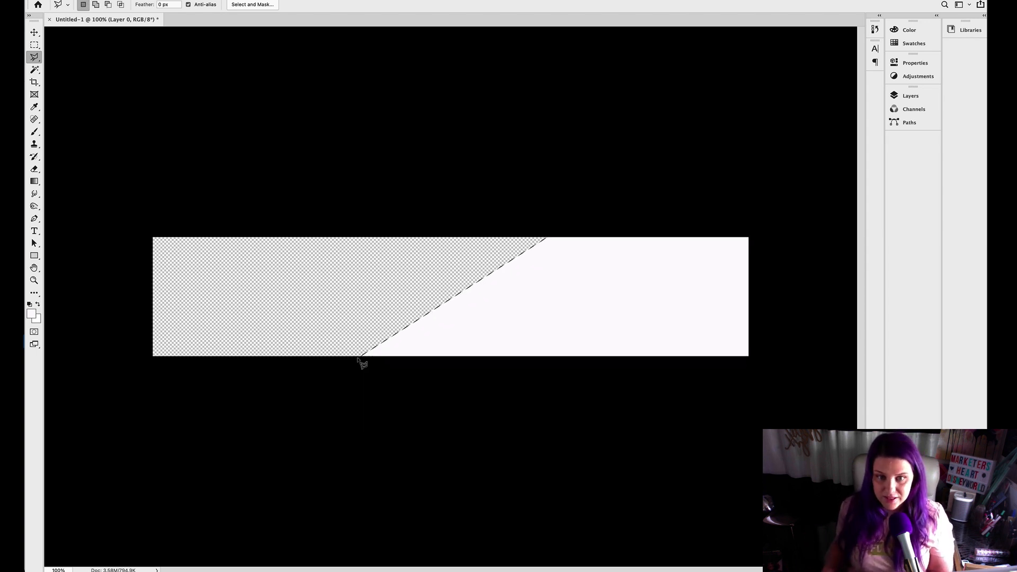
key("super+d")
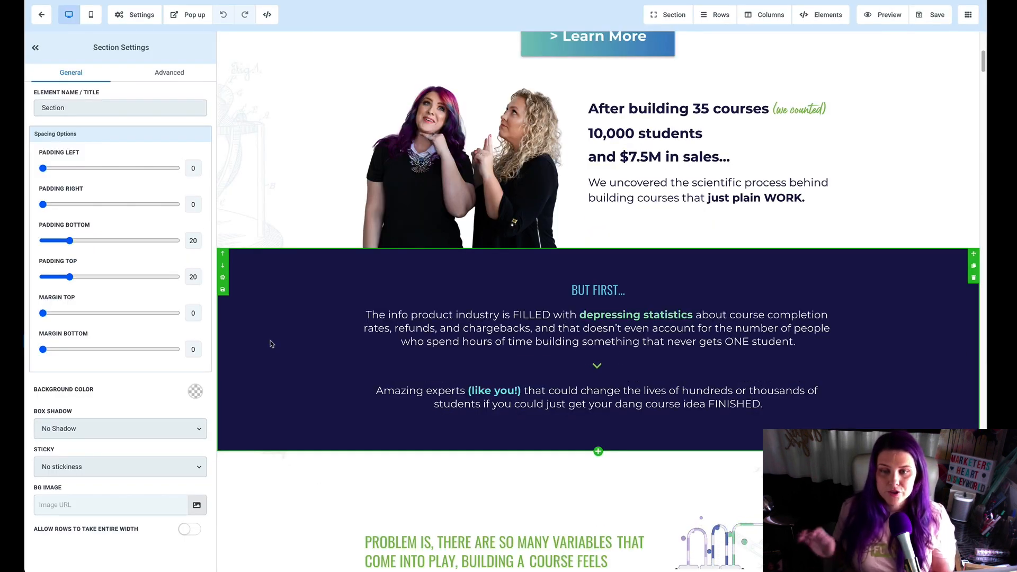
Step: In the page editor, give the navy "But First…" section the white diagonal library image as background, set to Fill 100% Width & Height
left_click(271, 345)
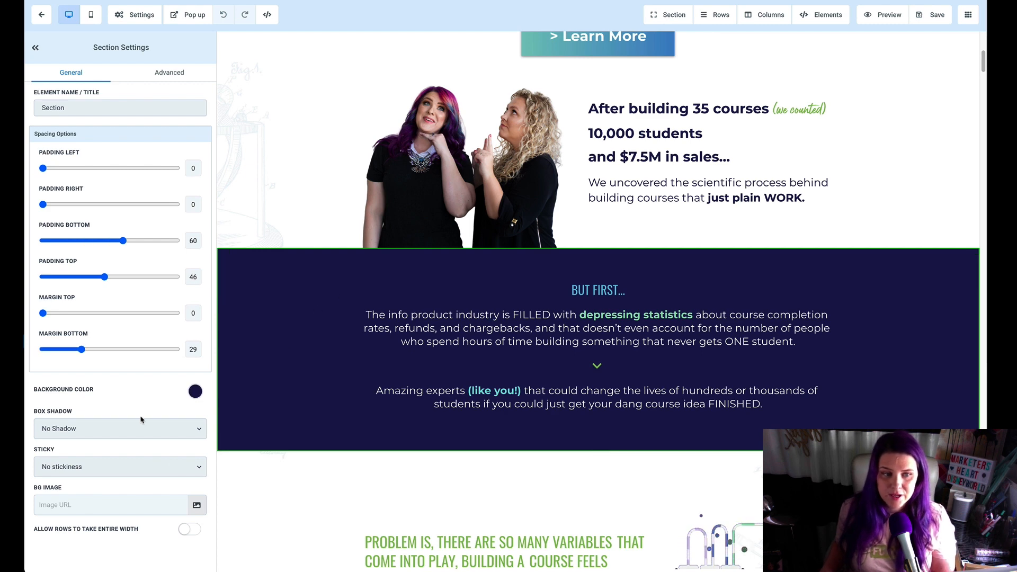
left_click(196, 505)
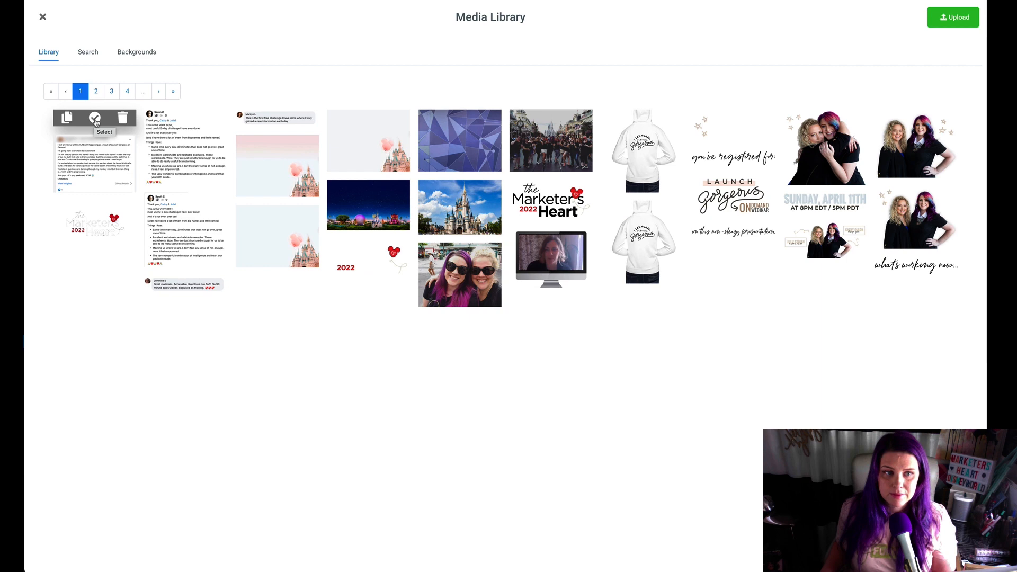
left_click(95, 120)
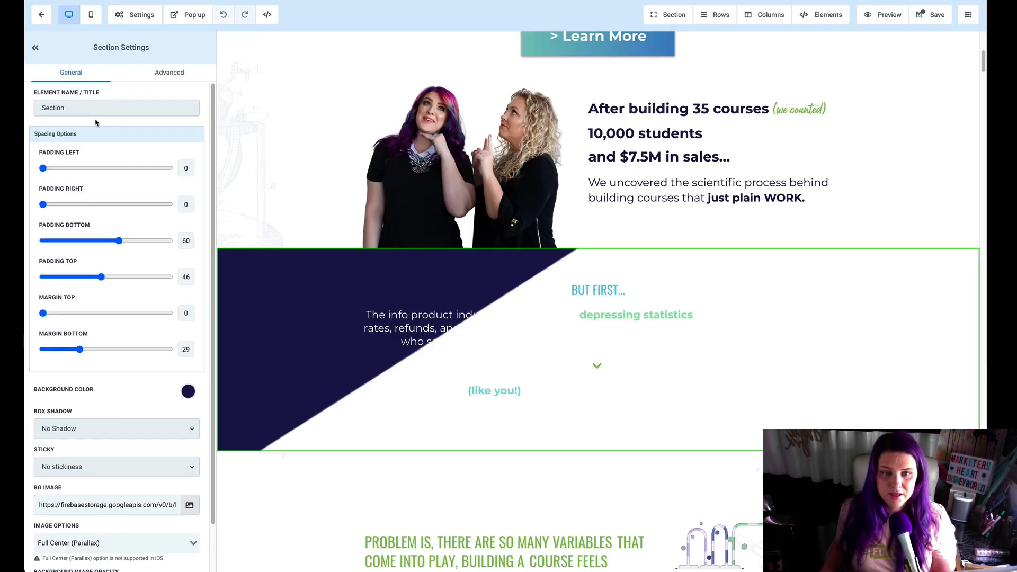
left_click(136, 545)
left_click(105, 534)
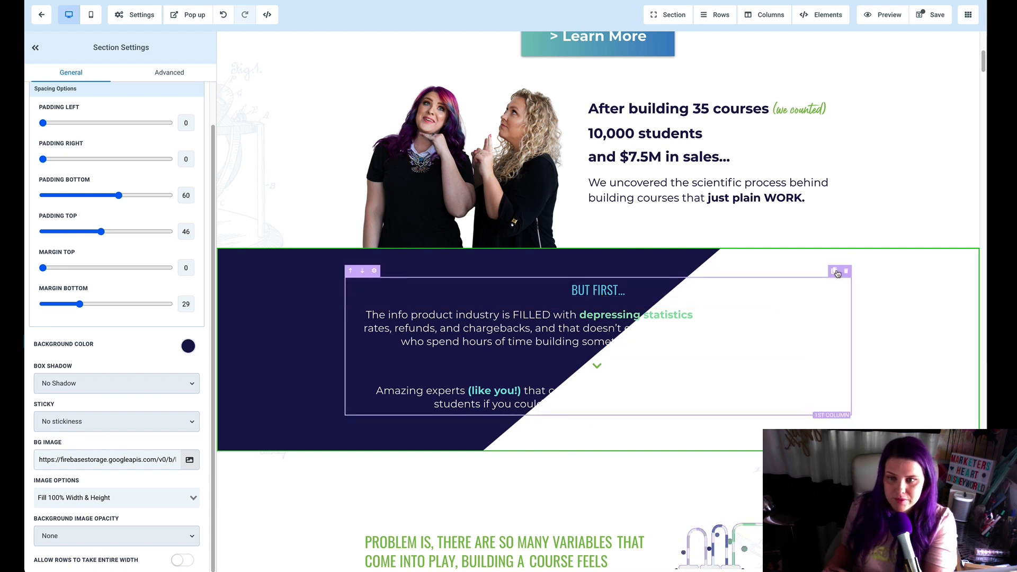
Step: Duplicate the "But First…" text column and set the section's background color to light purple
left_click(836, 272)
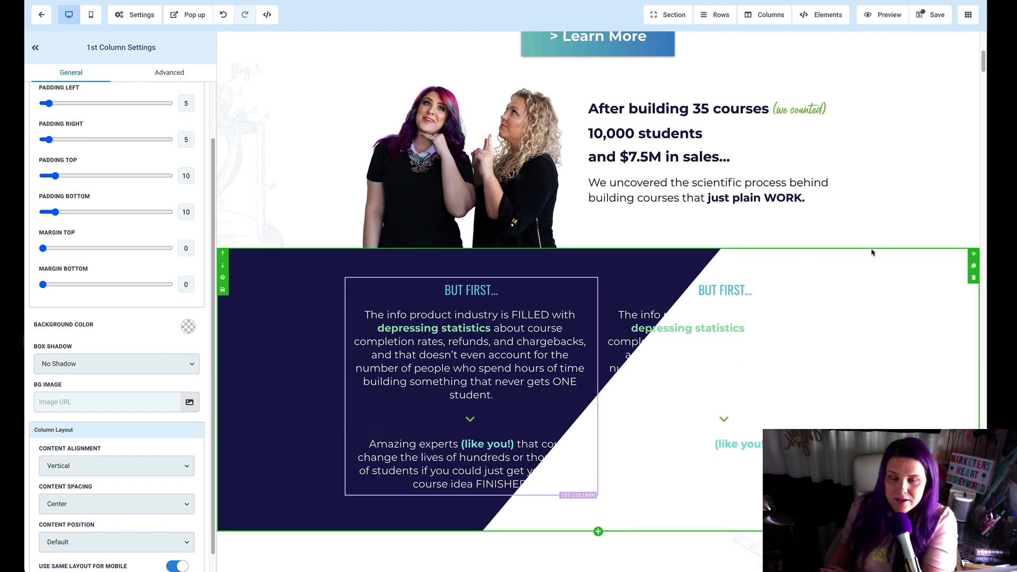
left_click(258, 420)
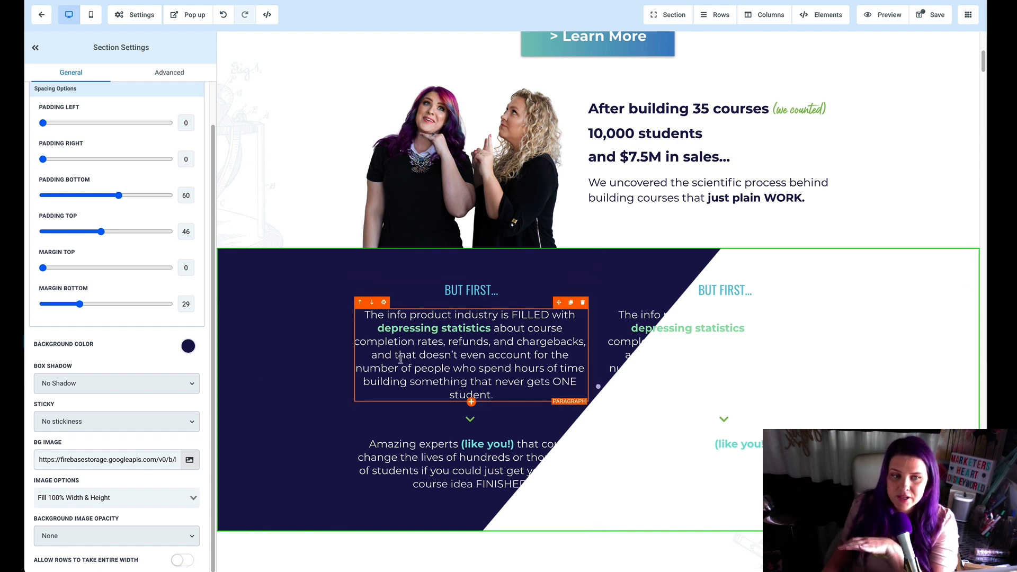
left_click(187, 348)
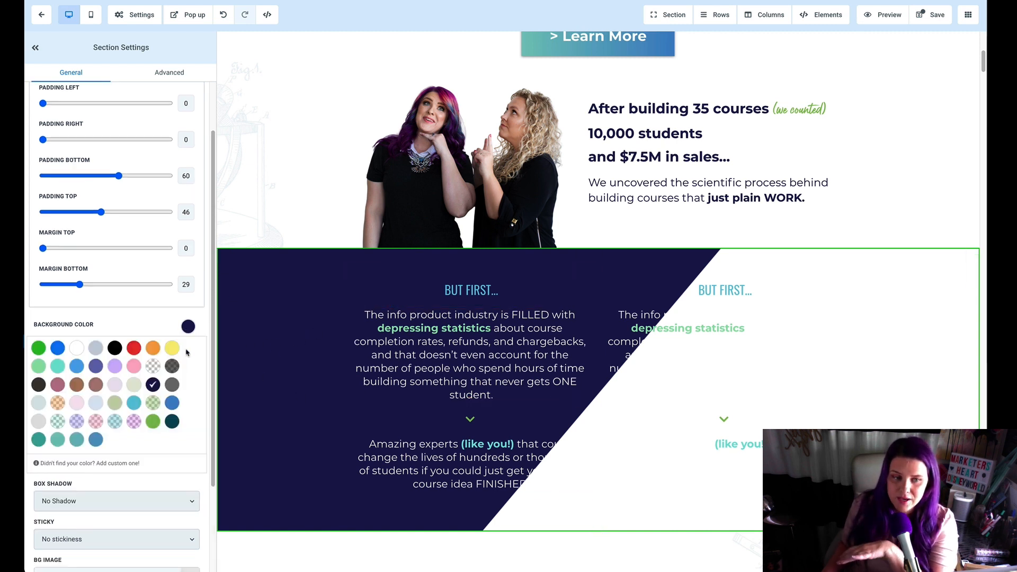
left_click(115, 367)
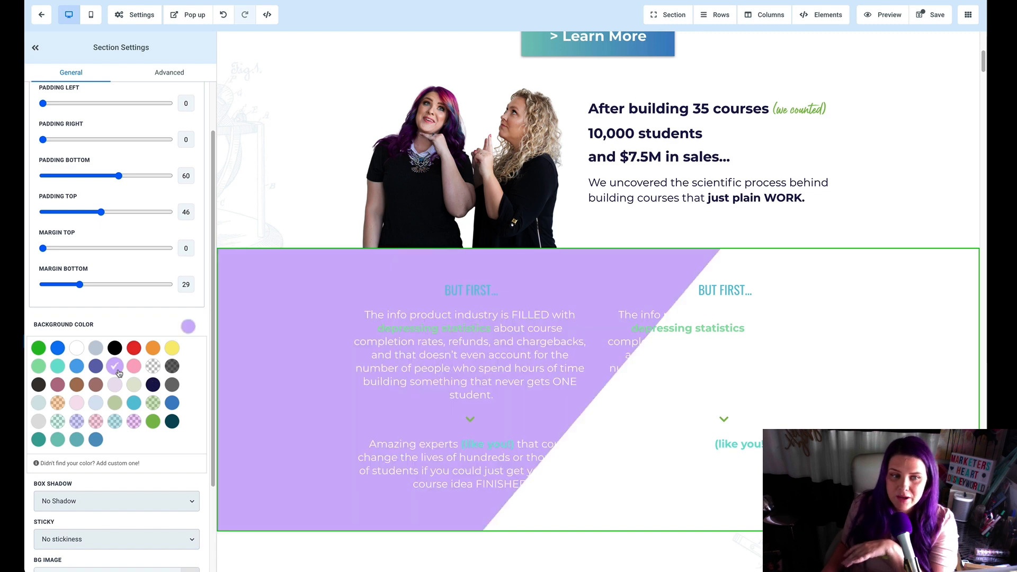
Step: Try light blue, teal and black as the background color of the "But First…" section
left_click(98, 406)
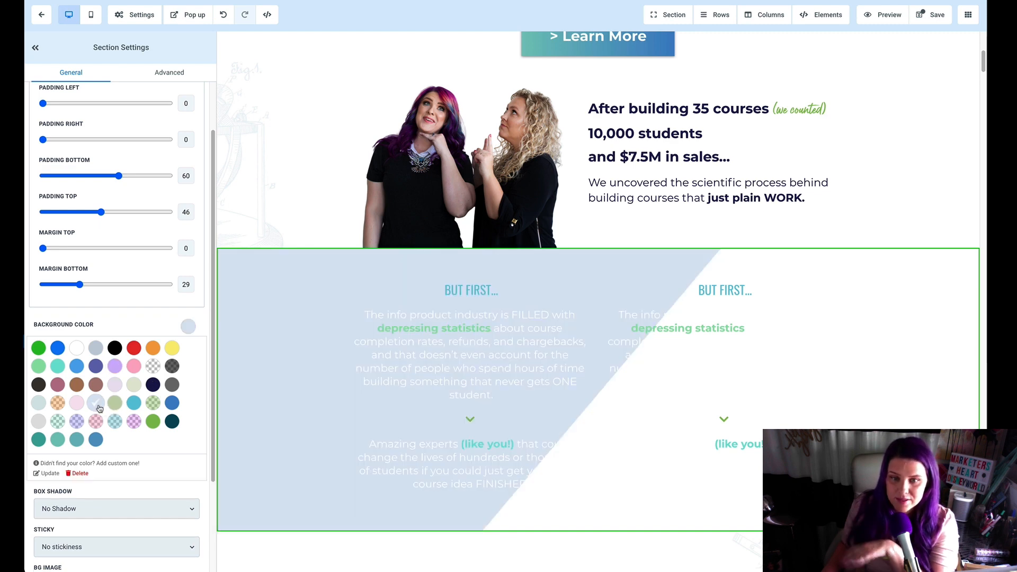
left_click(77, 440)
left_click(116, 349)
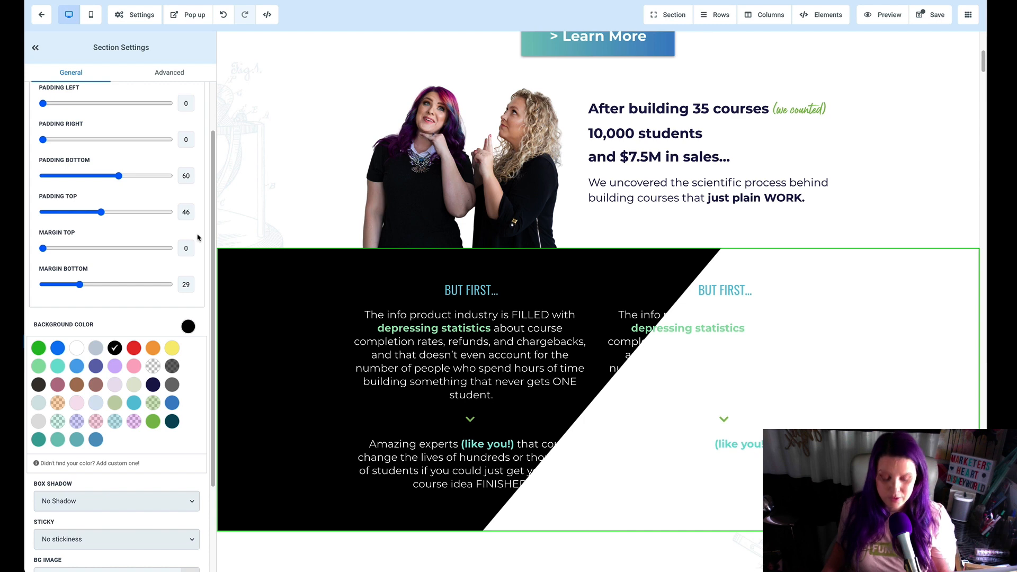
Step: Switch to Photoshop and outline the white part of the canvas along its diagonal edge with the Polygonal Lasso
key("super+Tab")
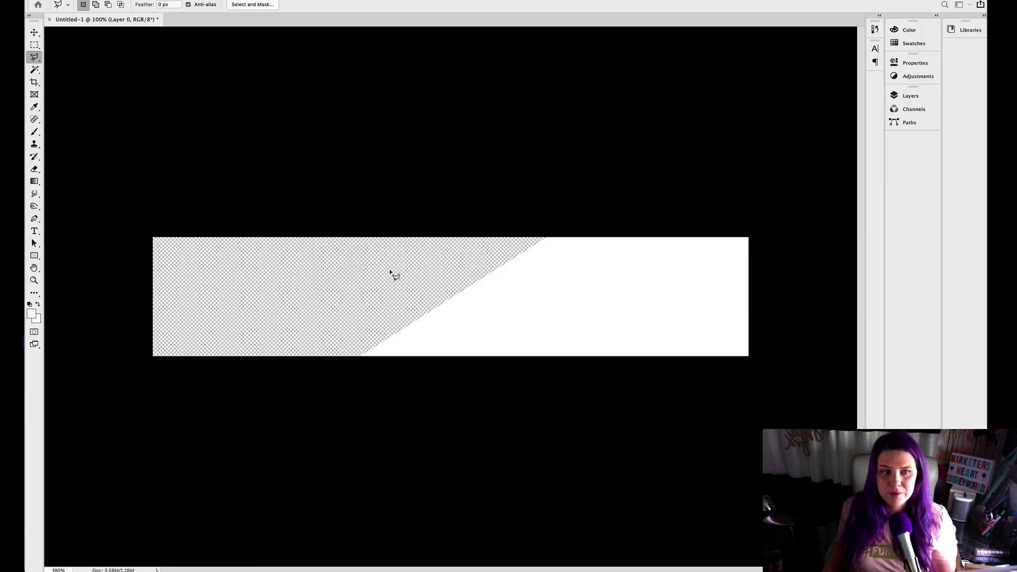
left_click(553, 232)
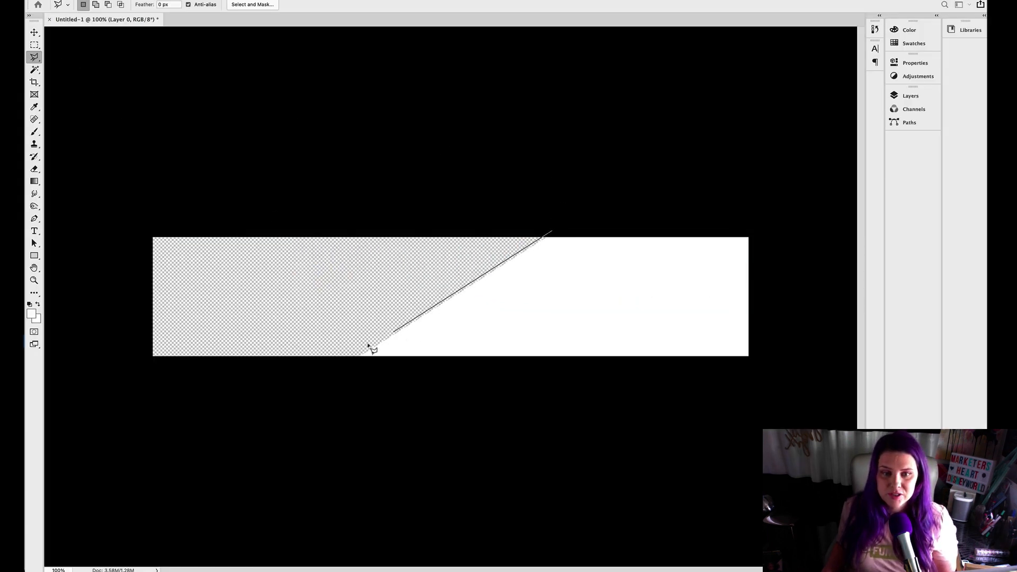
left_click(342, 364)
left_click(786, 364)
left_click(768, 203)
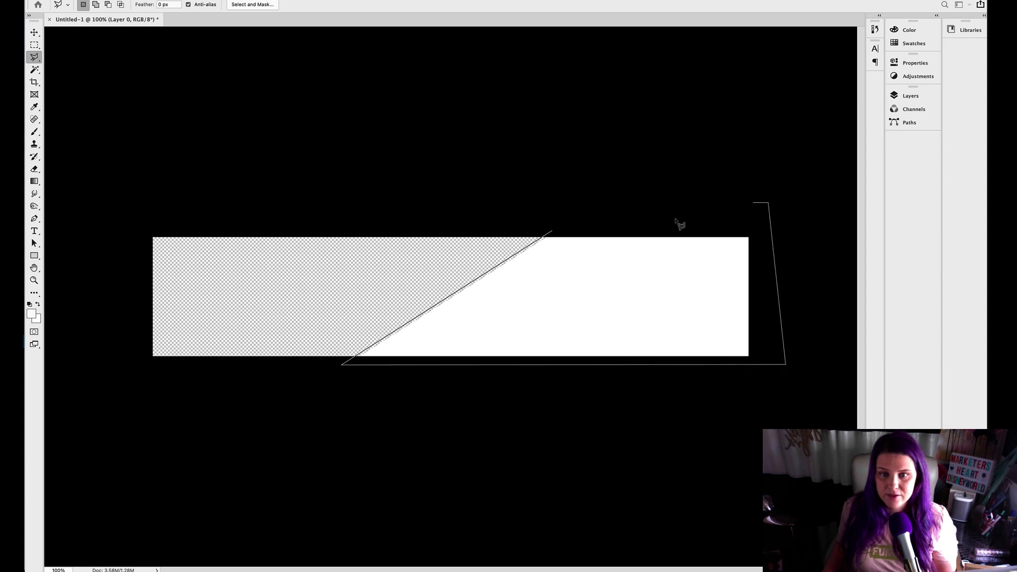
left_click(552, 233)
Step: Choose dark blue as the foreground color, fill the selected area with it, and deselect
left_click(32, 314)
left_click(778, 418)
left_click(915, 357)
key("alt+BackSpace")
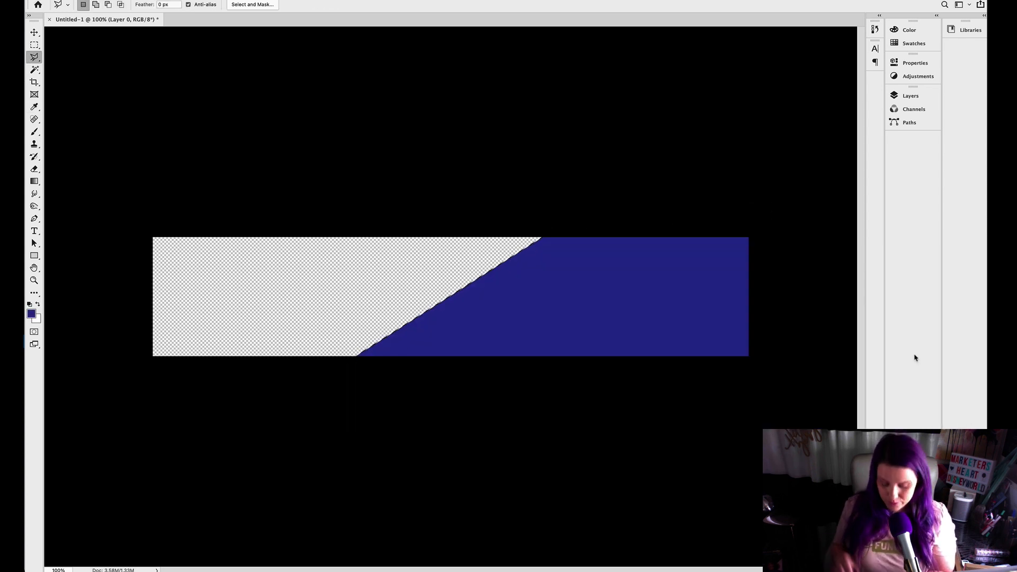
key("super+d")
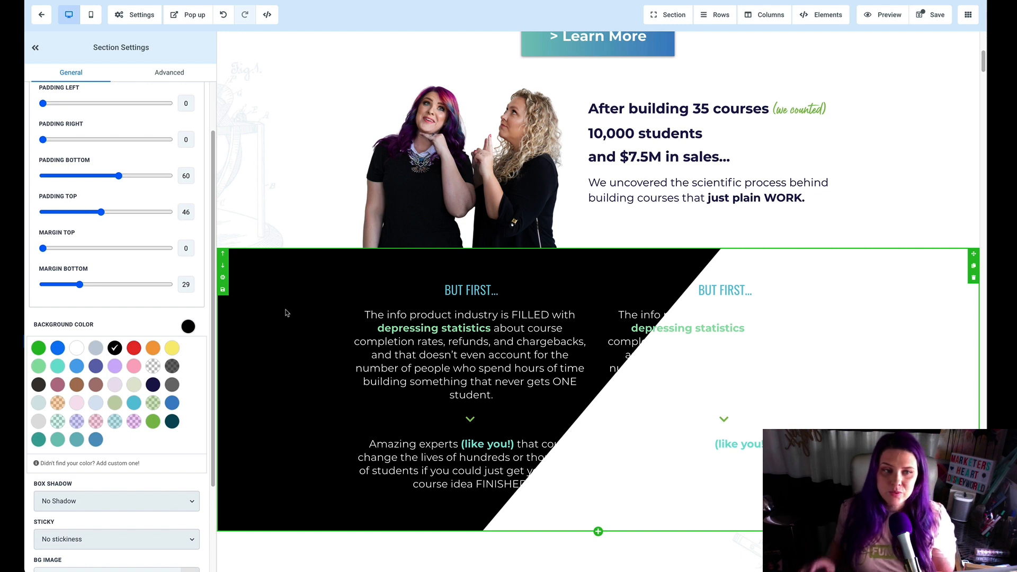
Step: In the page editor, try brown, pale beige-green and green as background colors for the "But First…" section
scroll(292, 305, "down", 1)
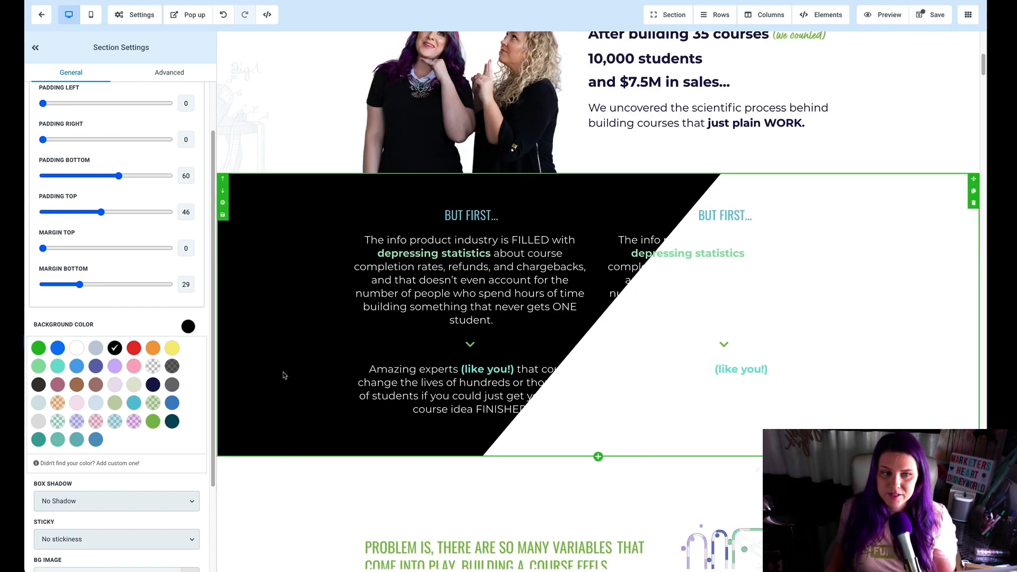
left_click(96, 385)
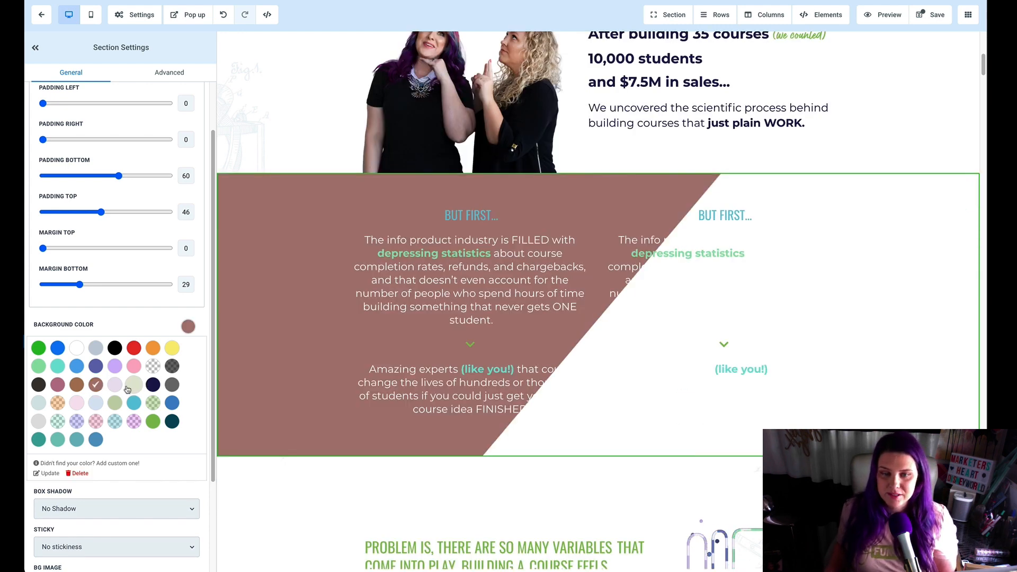
left_click(131, 386)
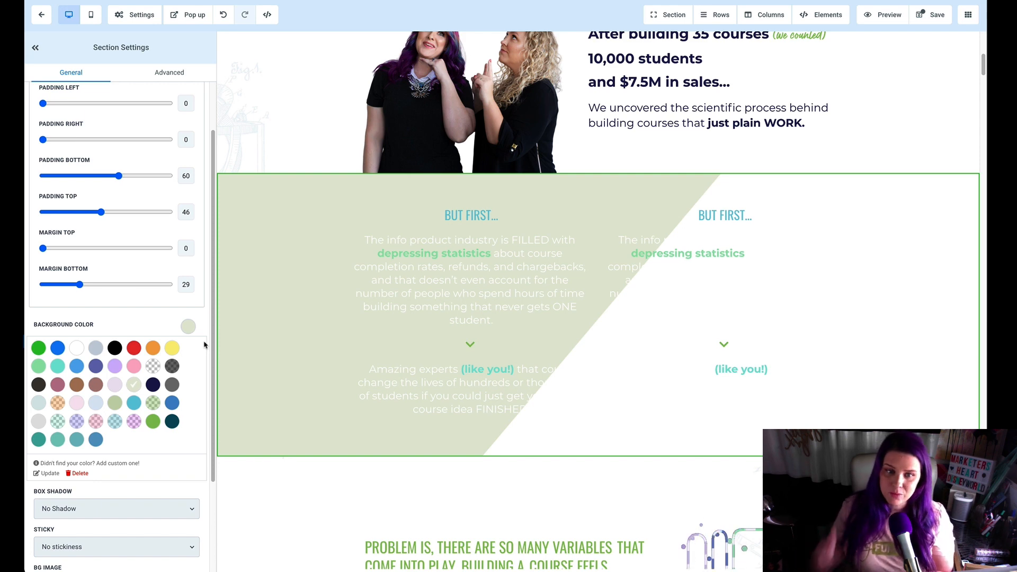
left_click(153, 421)
Step: Try Light Fade and Half Fade as the background image opacity of the green diagonal section
scroll(328, 339, "down", 2)
scroll(332, 336, "down", 2)
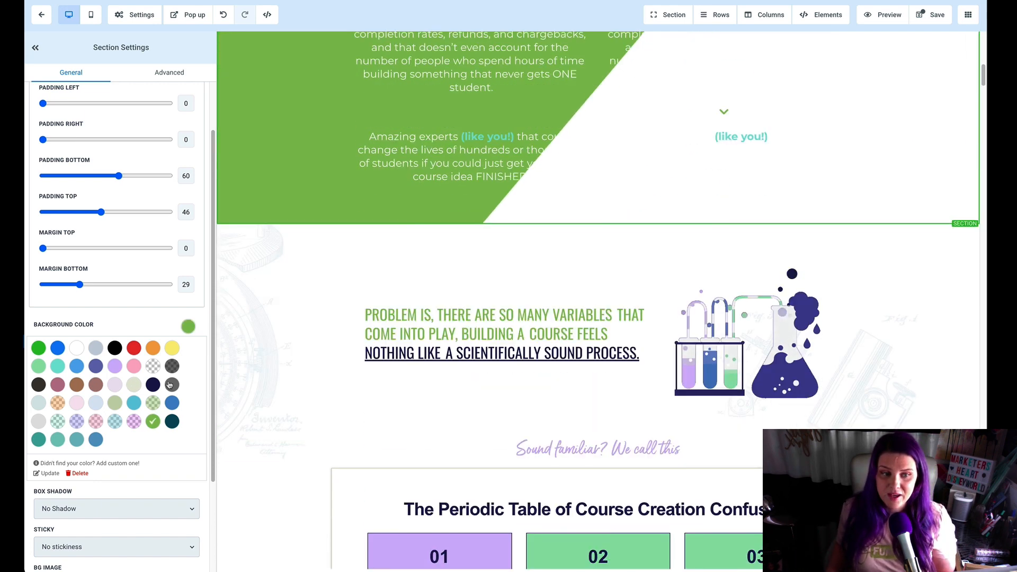
scroll(159, 456, "down", 2)
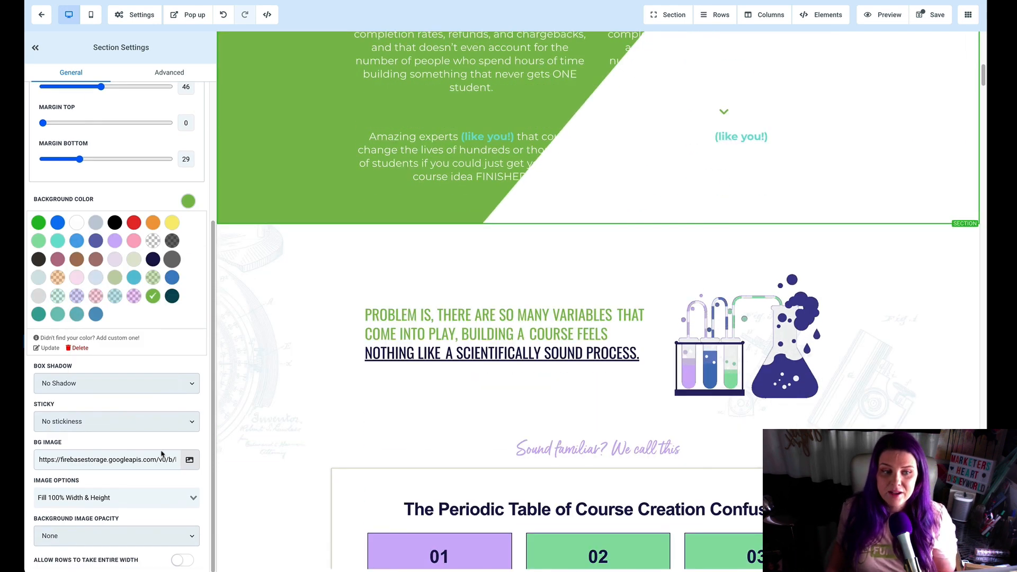
left_click(107, 537)
left_click(106, 537)
left_click(106, 536)
left_click(106, 548)
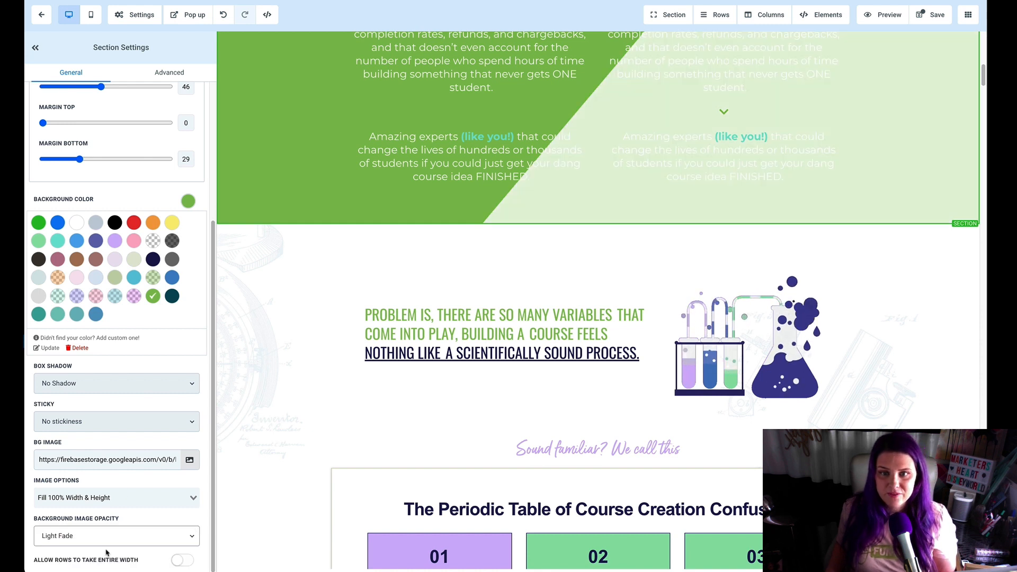
left_click(106, 536)
left_click(107, 547)
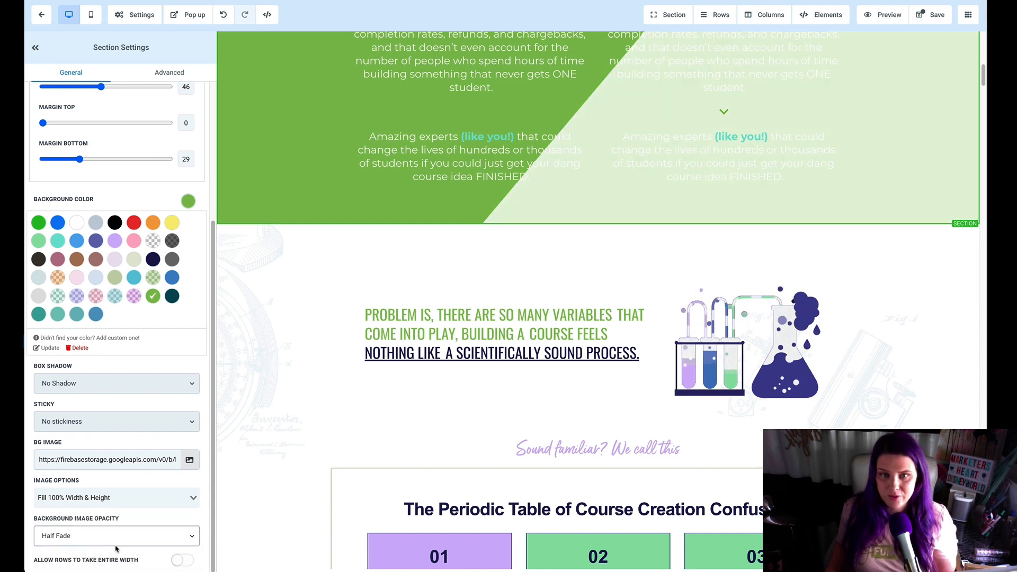
Step: Try teal and bright blue as the section's background color, and choose another background image opacity
scroll(351, 354, "up", 3)
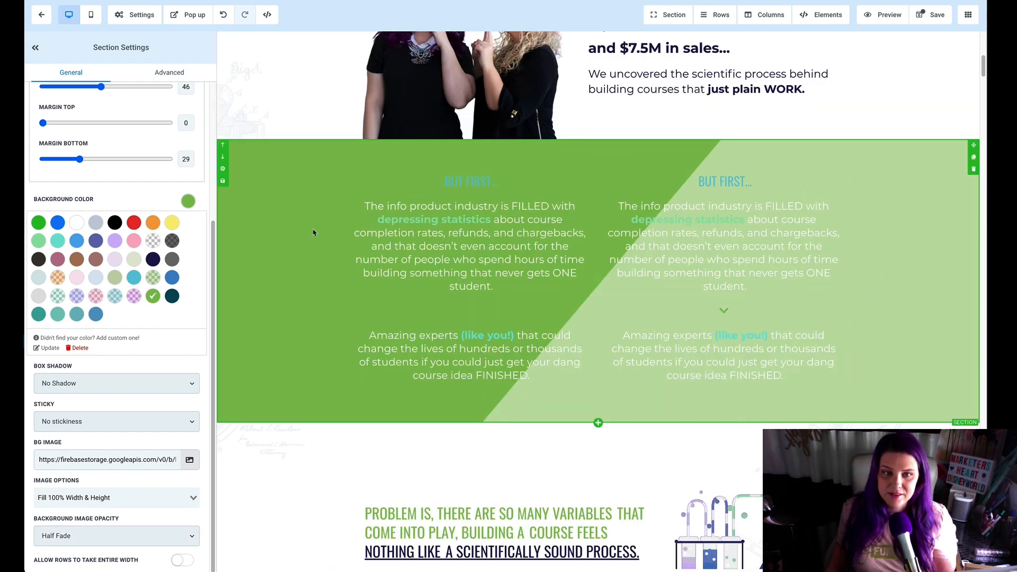
left_click(57, 223)
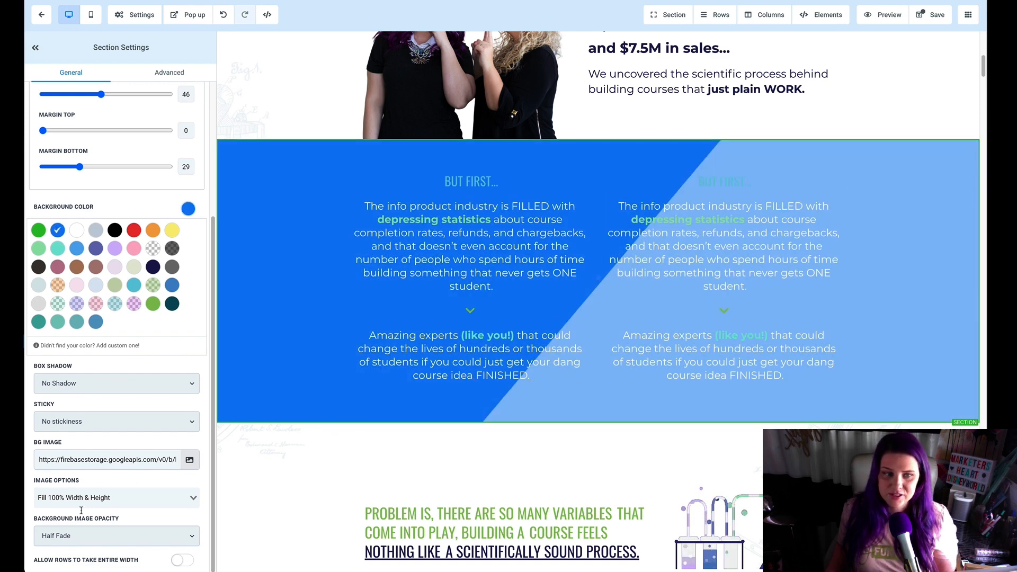
left_click(117, 536)
left_click(58, 547)
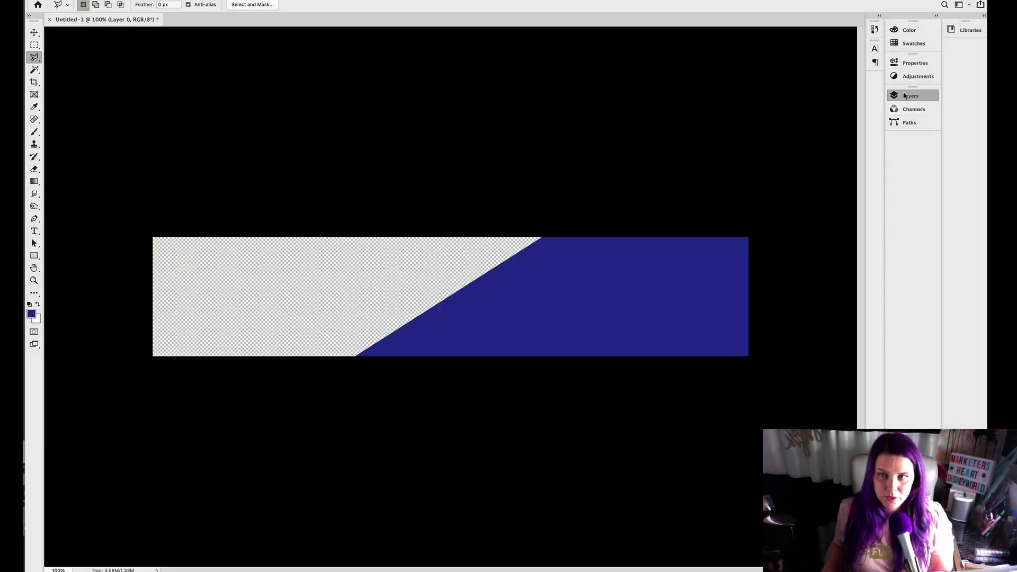
Step: In Photoshop, add a new empty layer above the diagonal shape and hide the diagonal layer
left_click(910, 96)
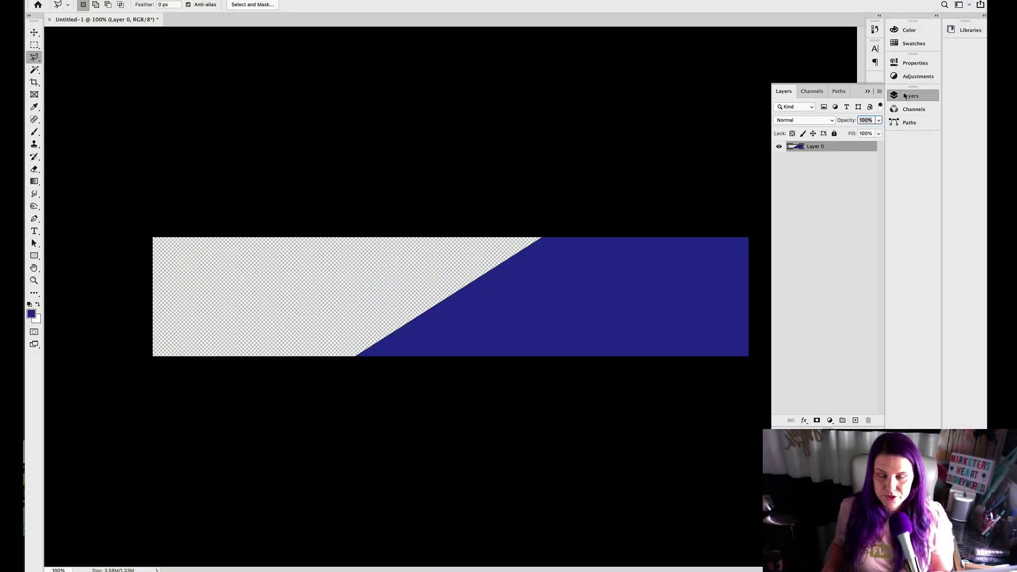
key("super+shift+alt+n")
left_click(779, 157)
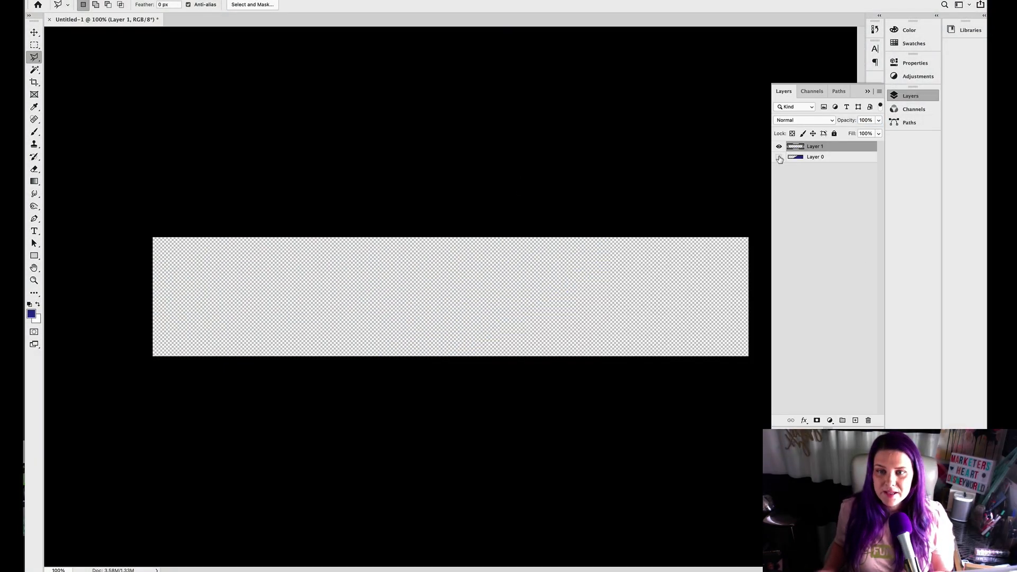
left_click(521, 70)
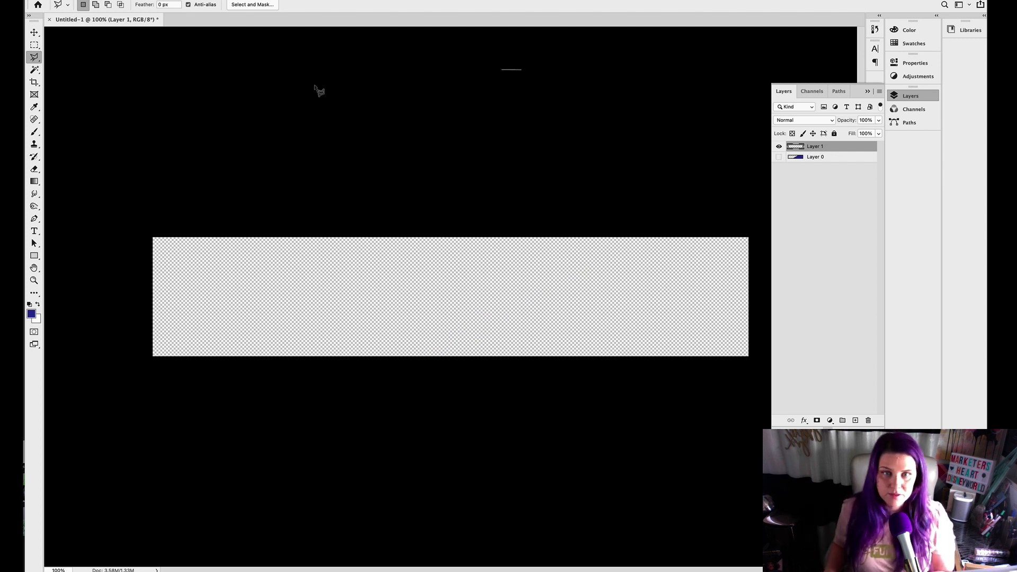
double_click(204, 184)
left_click(555, 156)
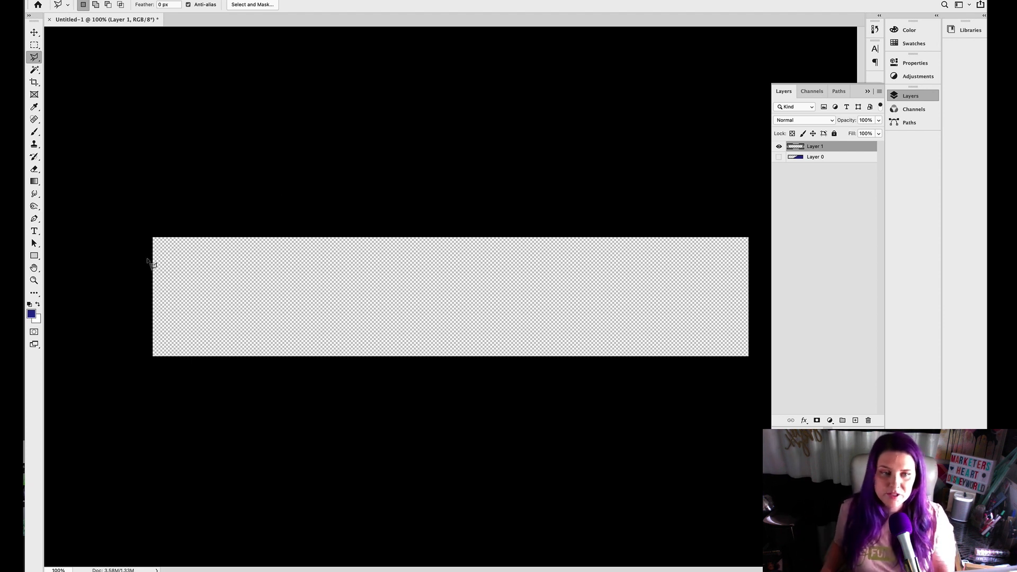
Step: Change the foreground color to a muted dusty pink, adjusting hue and shade before accepting it
left_click(32, 313)
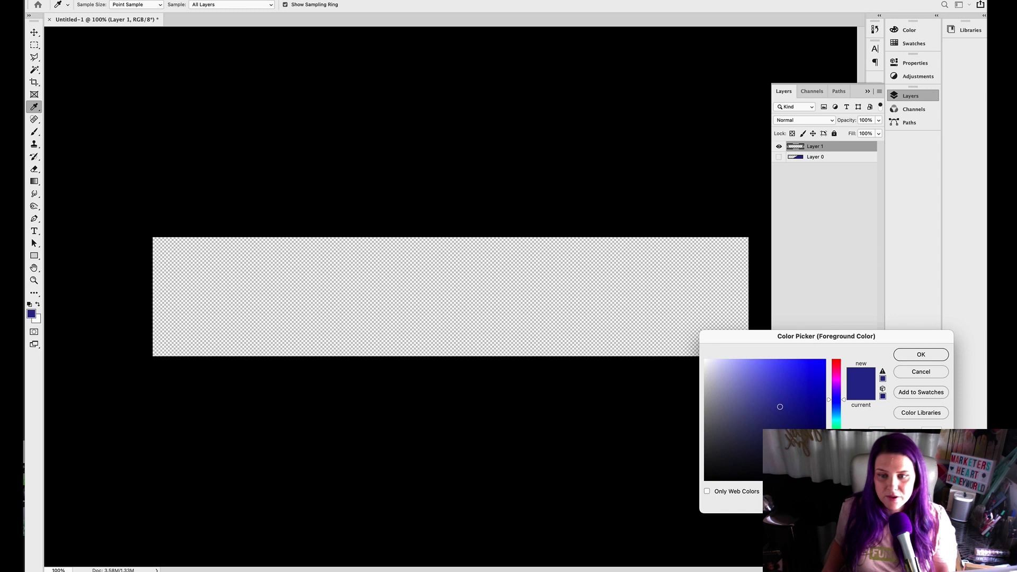
left_click(836, 462)
left_click(800, 441)
left_click(836, 374)
left_click(763, 376)
left_click(735, 367)
left_click(837, 477)
left_click_drag(837, 476, 833, 373)
left_click_drag(740, 377, 728, 380)
left_click(917, 356)
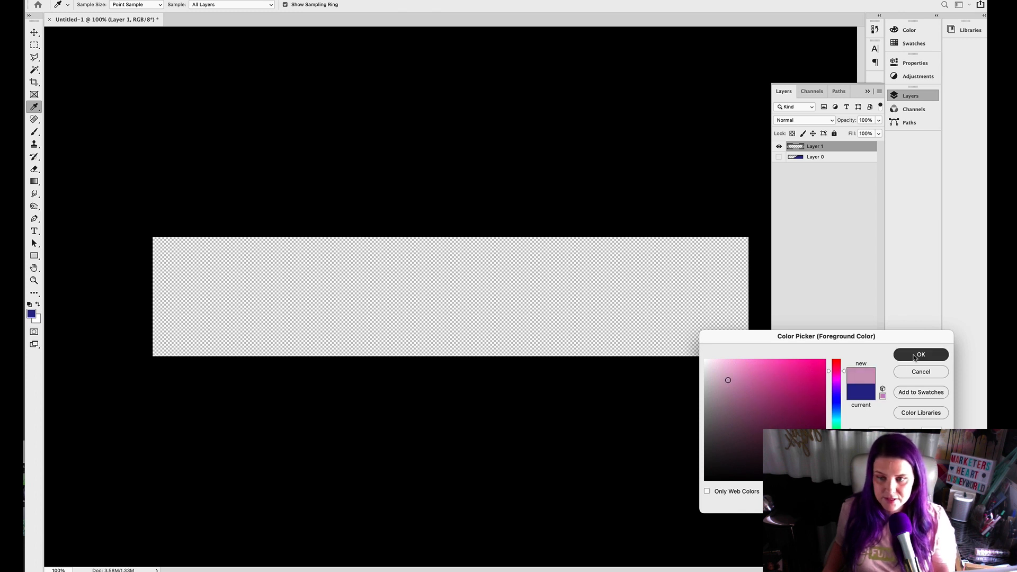
Step: Select everything below a horizontal line near the canvas's upper edge with the Polygonal Lasso and fill it with the pink
key("l")
left_click(142, 260)
left_click(761, 259, "shift")
left_click(761, 362, "shift")
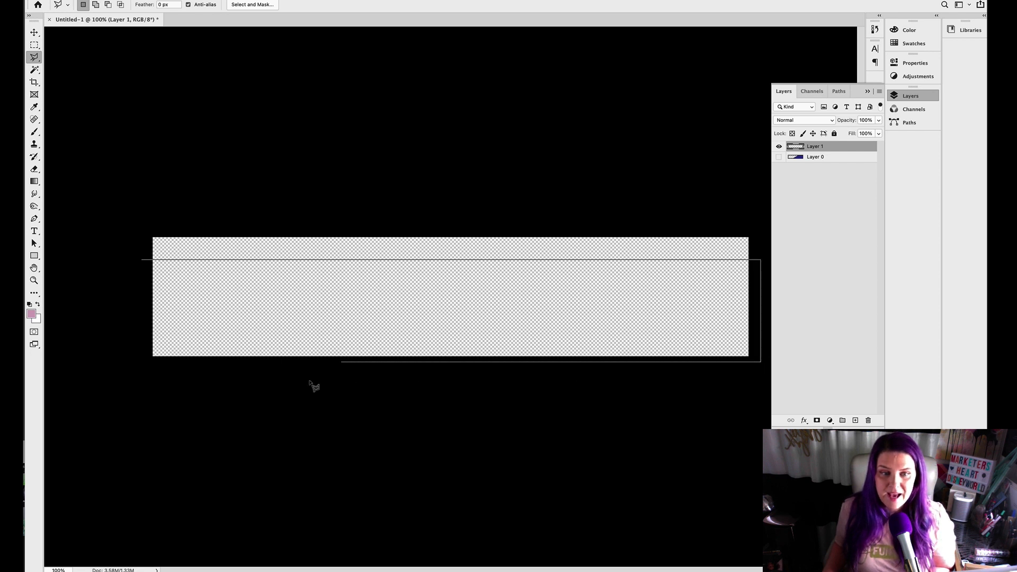
left_click(143, 362, "shift")
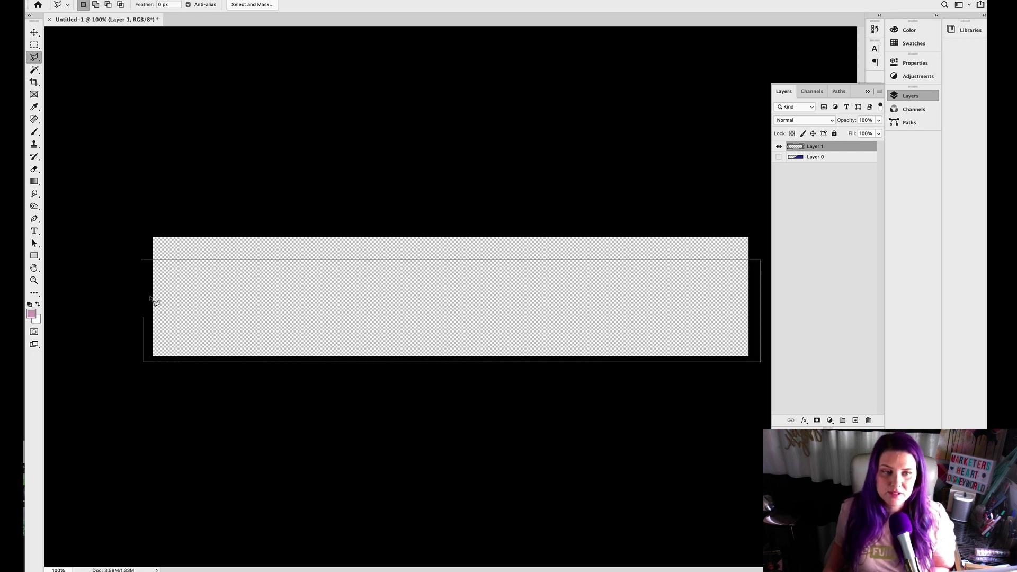
left_click(143, 260)
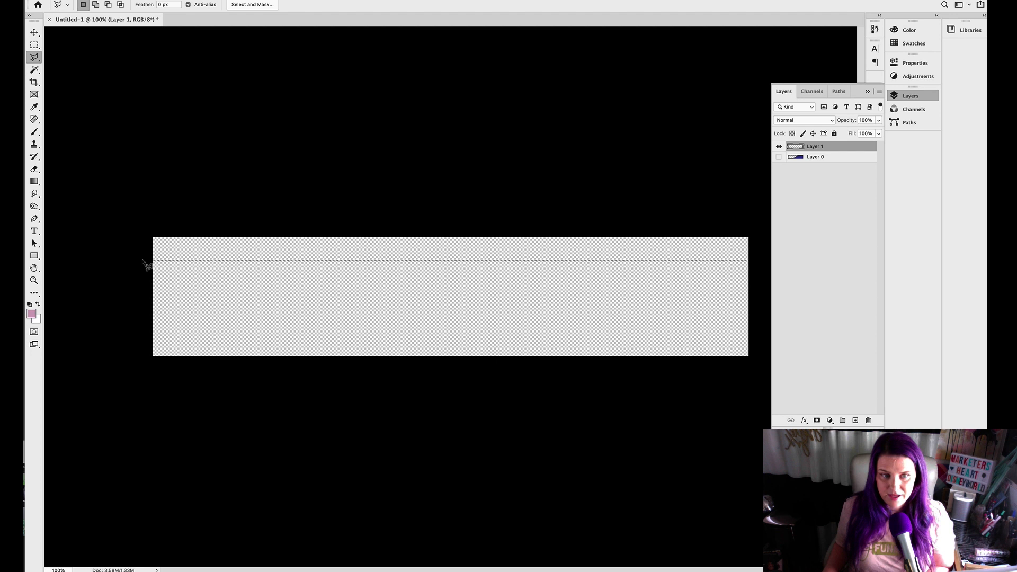
key("alt+BackSpace")
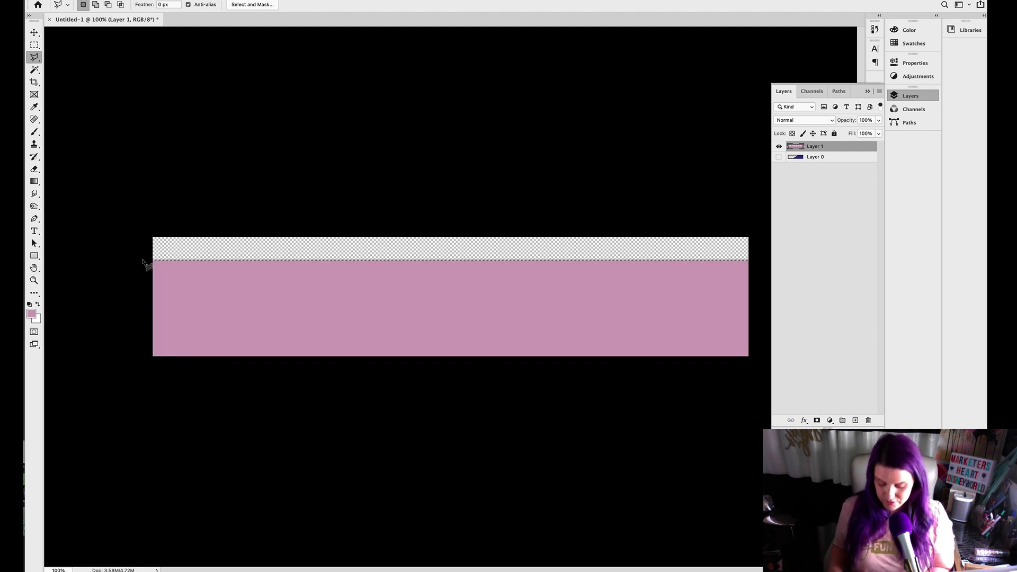
Step: Lighten the pink fill by shifting the midtones in Levels, and export the image with Save for Web
key("ctrl+l")
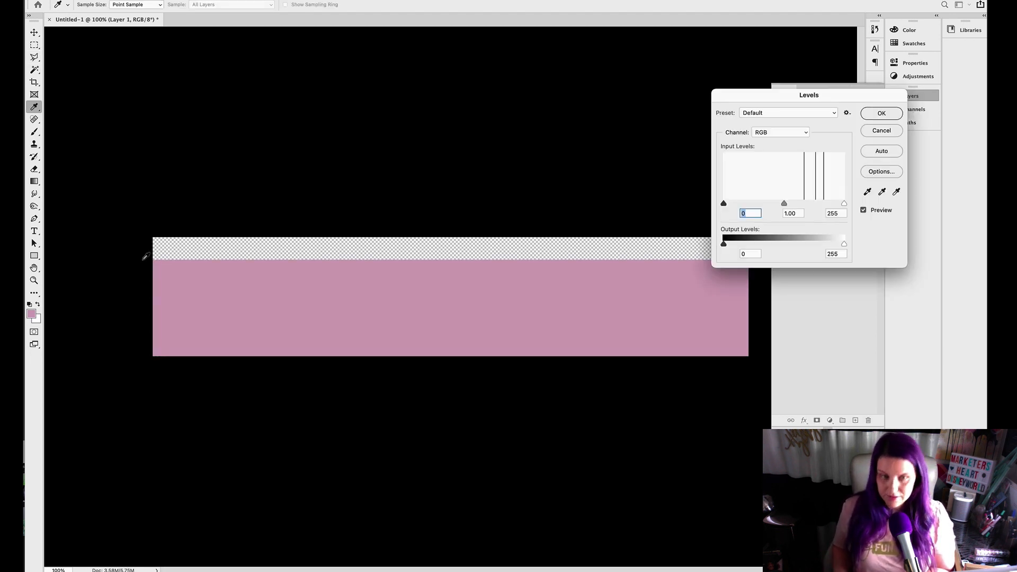
left_click_drag(784, 204, 771, 206)
left_click(888, 114)
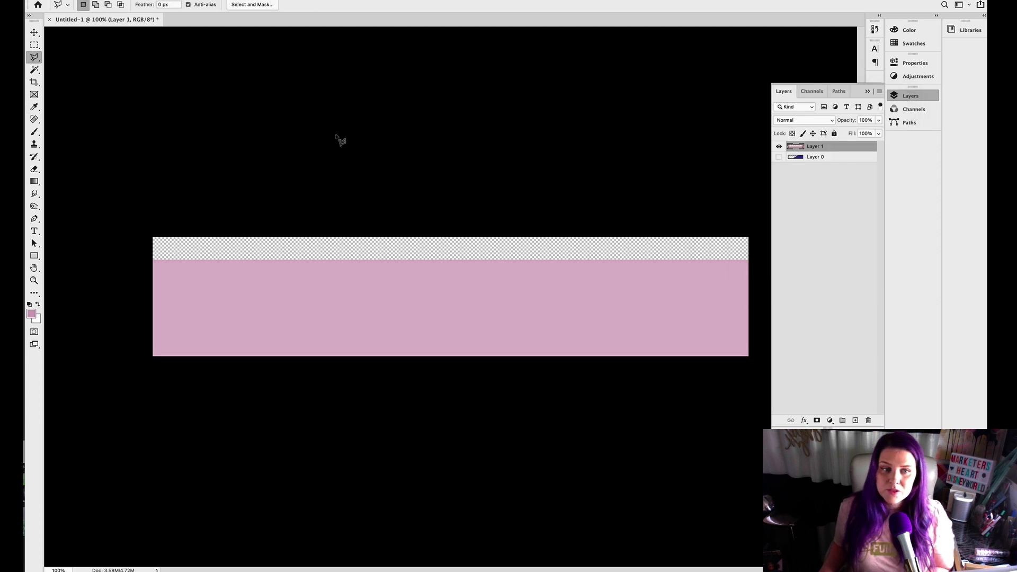
key("ctrl+alt+shift+s")
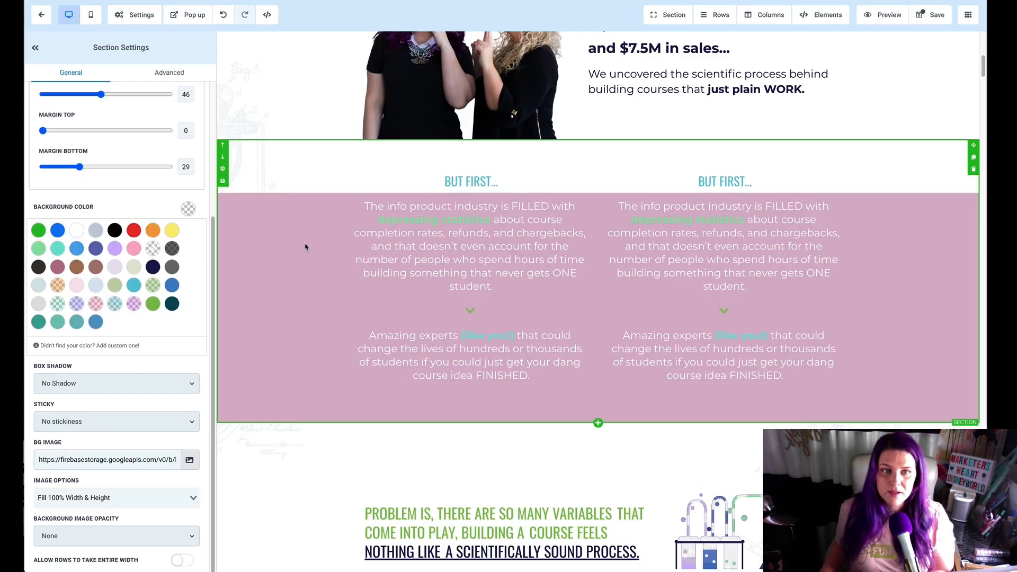
Step: Examine how the partly transparent pink background sits between neighboring sections in the page editor, and open the settings of the photo section above
scroll(293, 163, "up", 3)
scroll(294, 165, "down", 2)
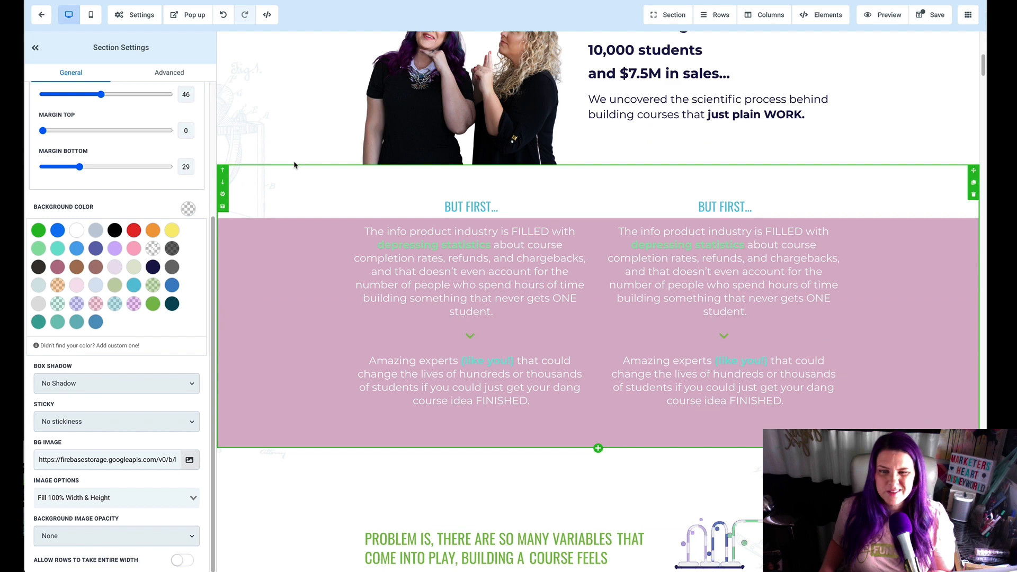
scroll(295, 164, "down", 2)
scroll(295, 164, "up", 1)
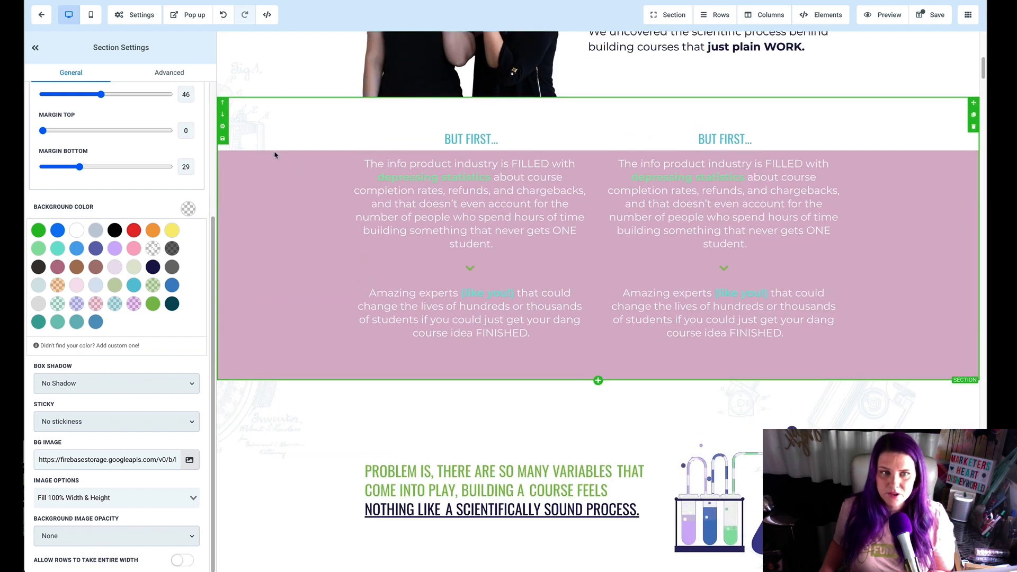
scroll(275, 162, "up", 5)
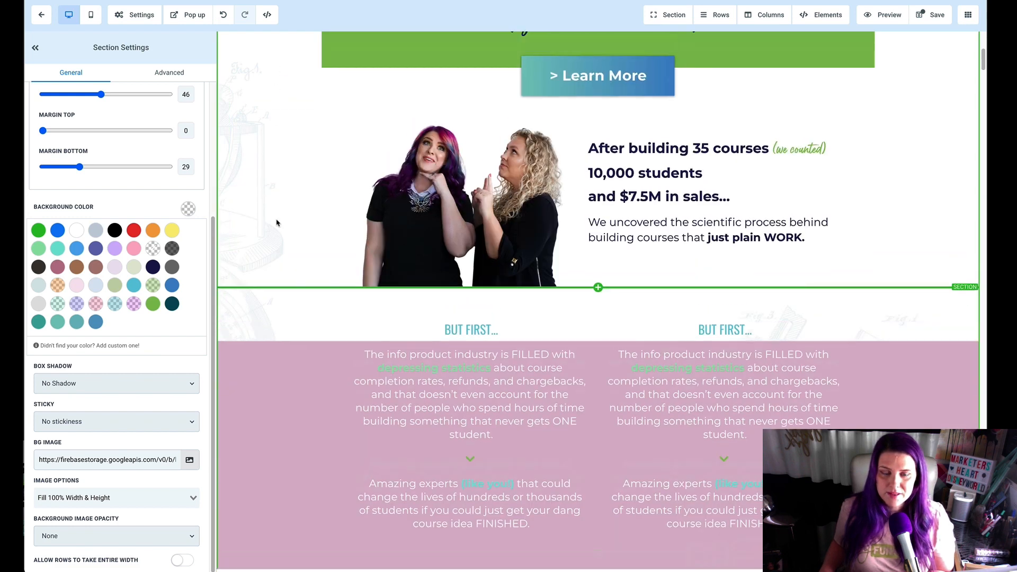
left_click(243, 310)
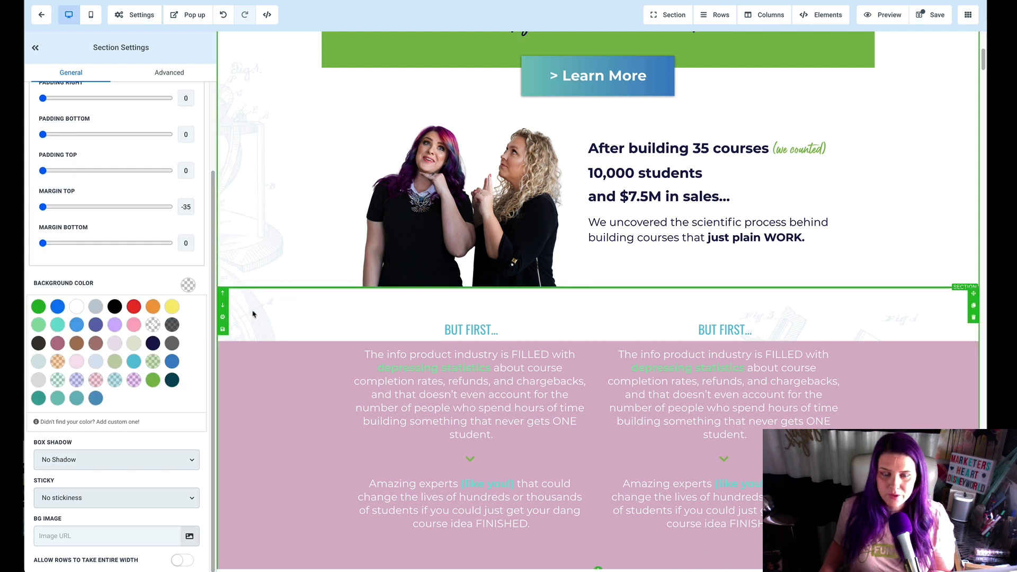
scroll(281, 323, "down", 1)
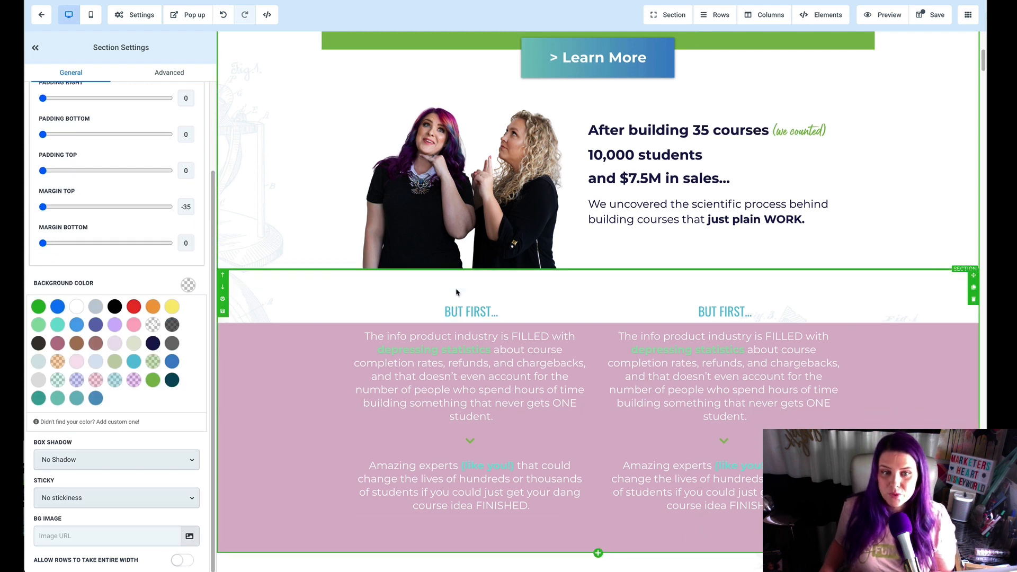
Step: Give the two-column text row in the pink section a light blue-gray background color
left_click(454, 295)
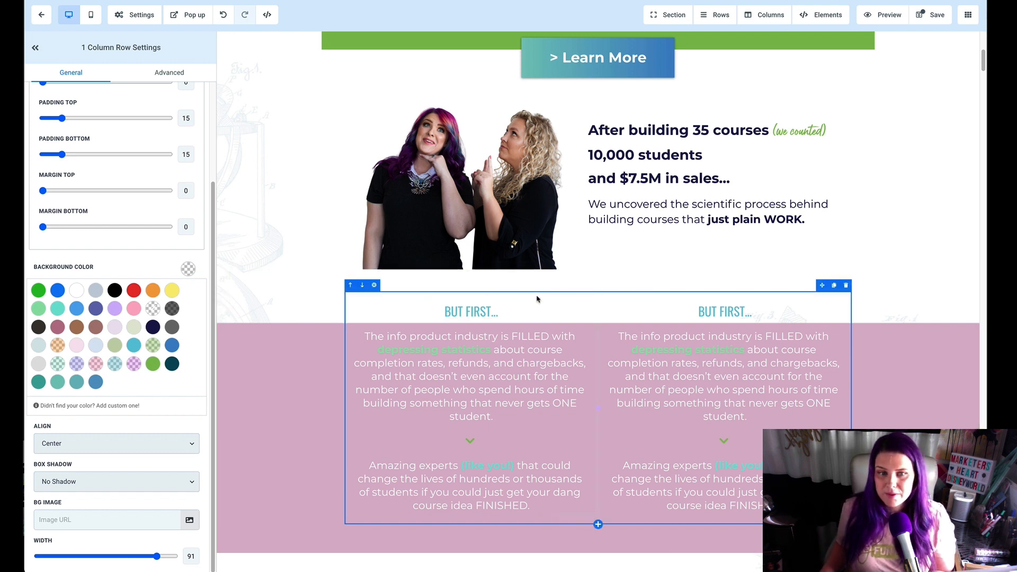
left_click(96, 293)
Step: Set the pink section's background image option to Repeat Horizontally - Fix to Bottom
left_click(263, 329)
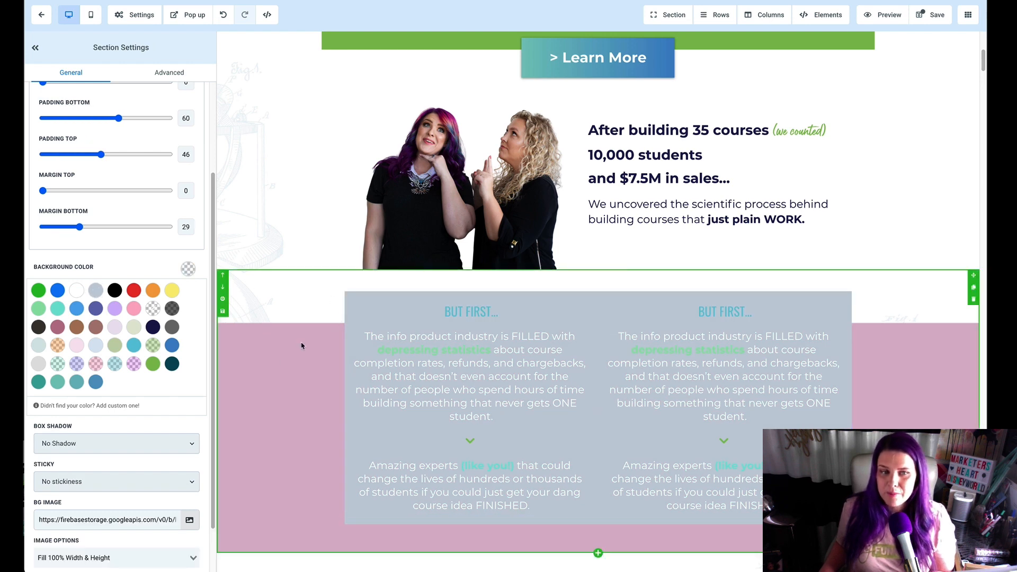
scroll(287, 376, "down", 3)
scroll(236, 454, "down", 3)
left_click(184, 558)
scroll(111, 509, "down", 1)
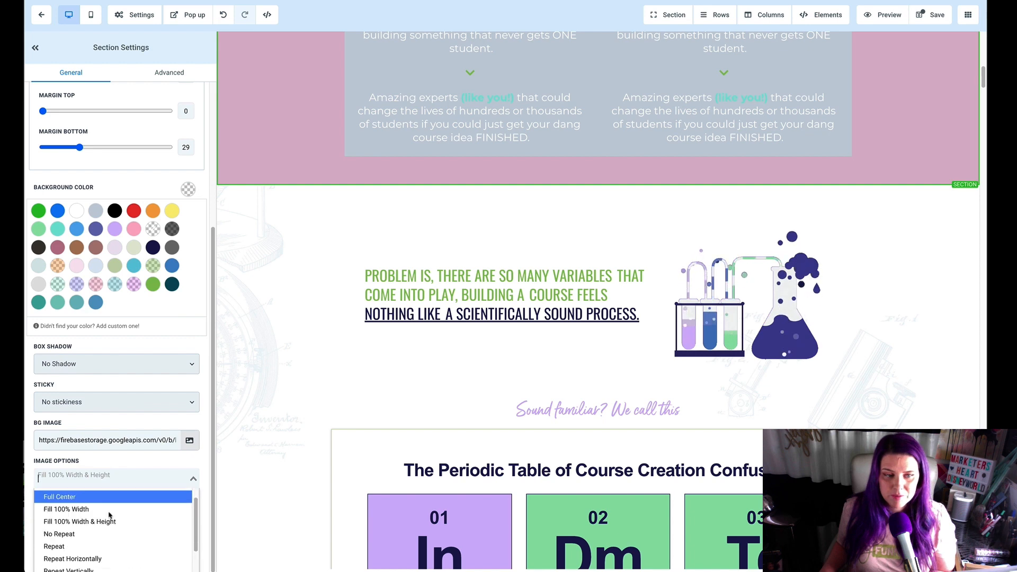
scroll(121, 536, "down", 3)
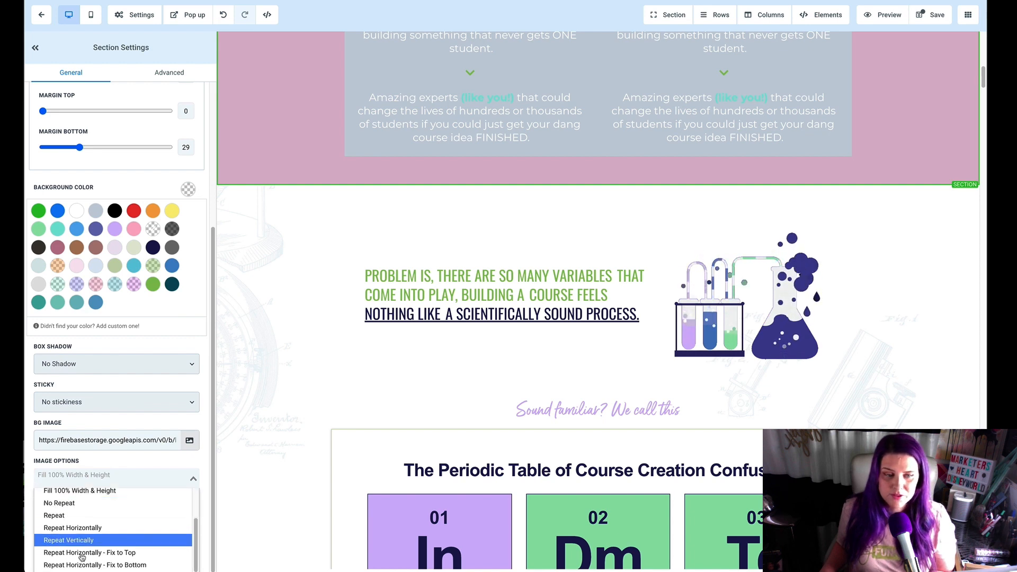
left_click(106, 564)
scroll(303, 365, "up", 5)
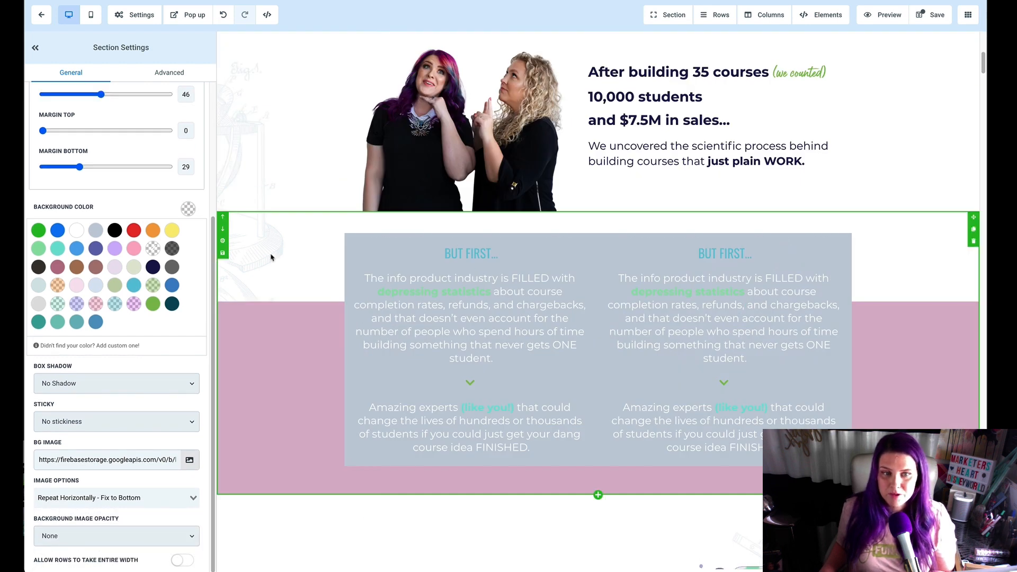
Step: Switch the pink section's background image option to Repeat Horizontally - Fix to Top and check how it meets the neighboring sections
left_click(145, 500)
left_click(79, 522)
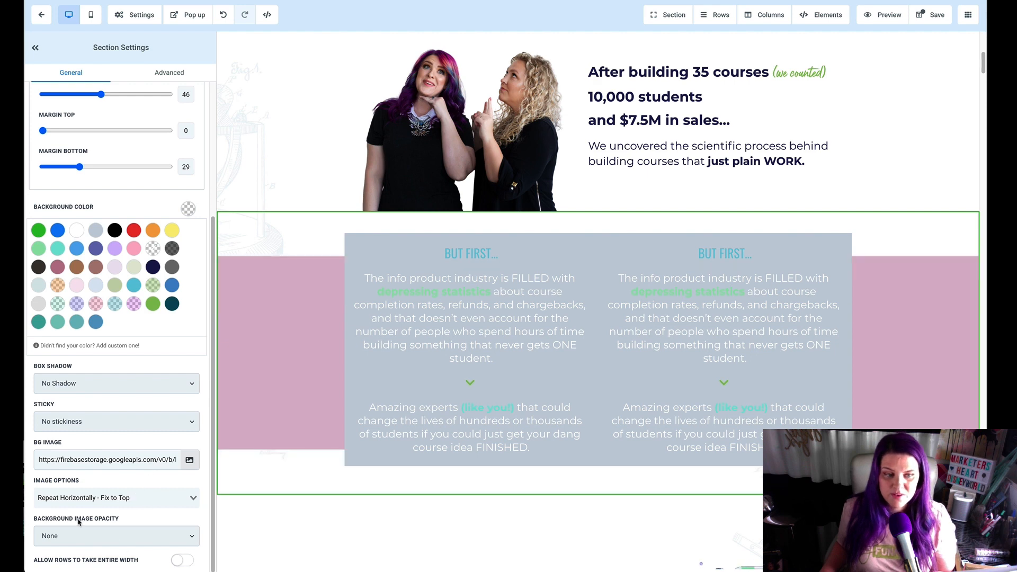
scroll(289, 406, "down", 1)
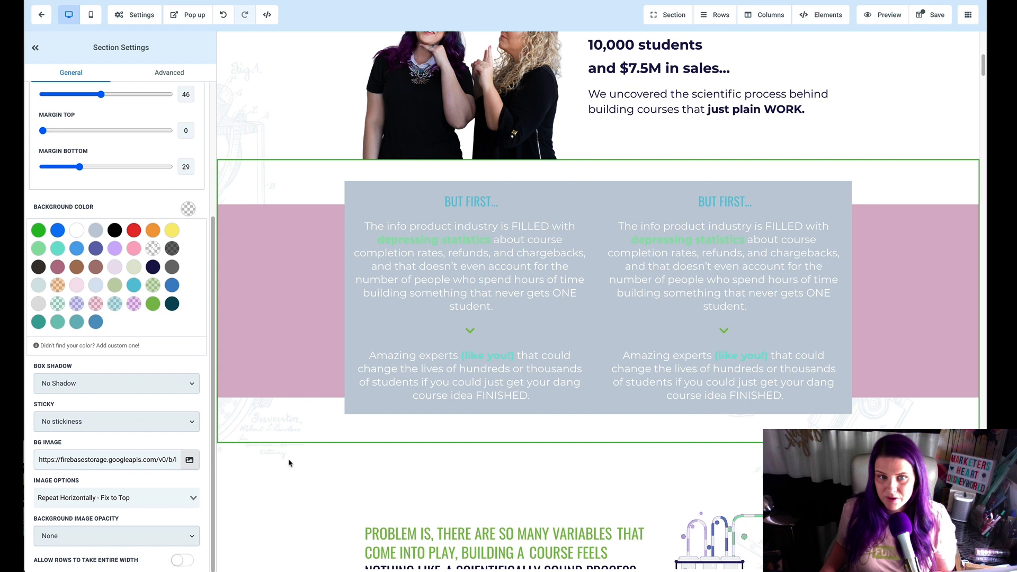
scroll(280, 422, "up", 1)
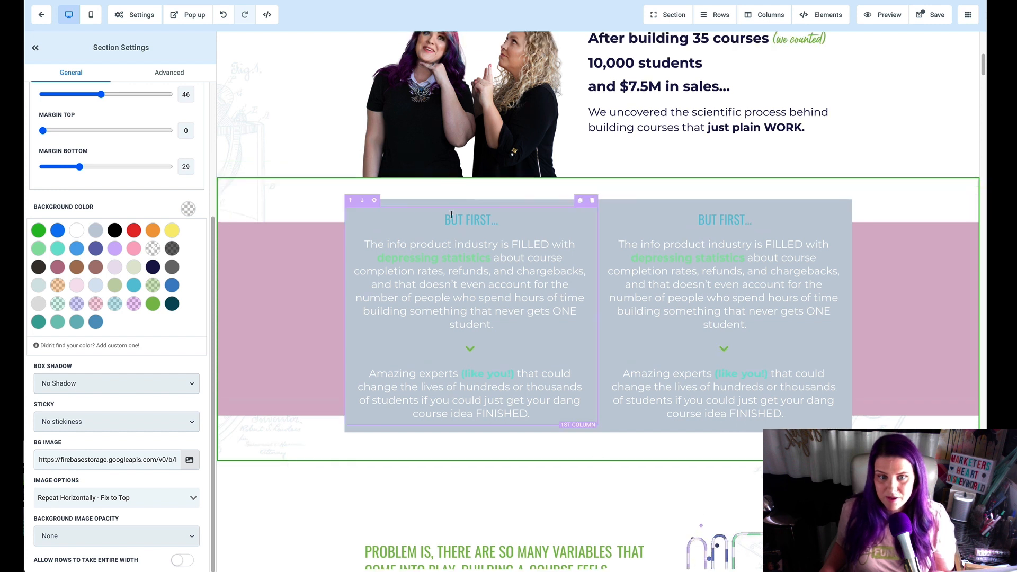
Step: Change the background color of the blue-gray two-column text row
left_click(344, 324)
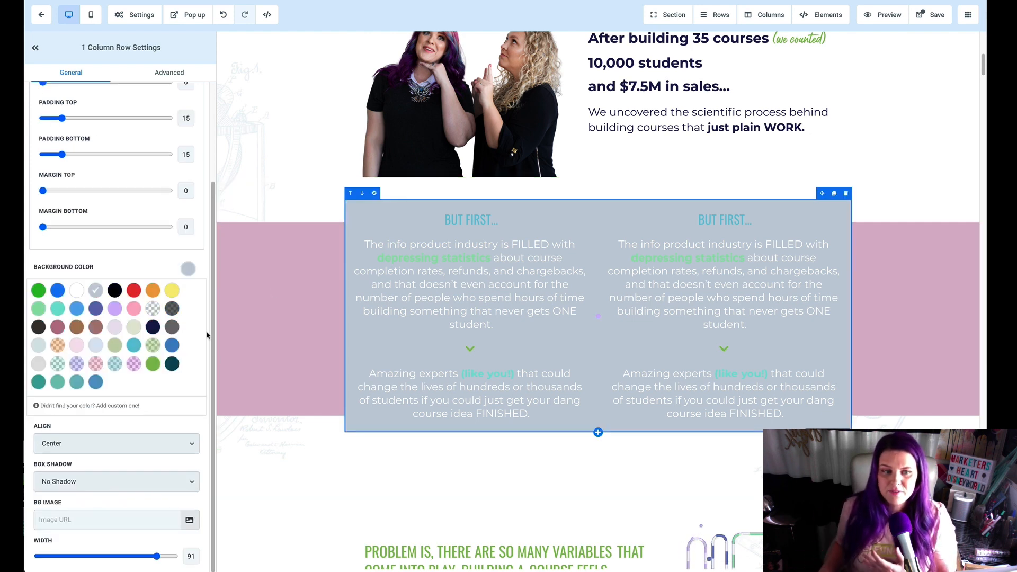
scroll(153, 330, "down", 1)
left_click(153, 324)
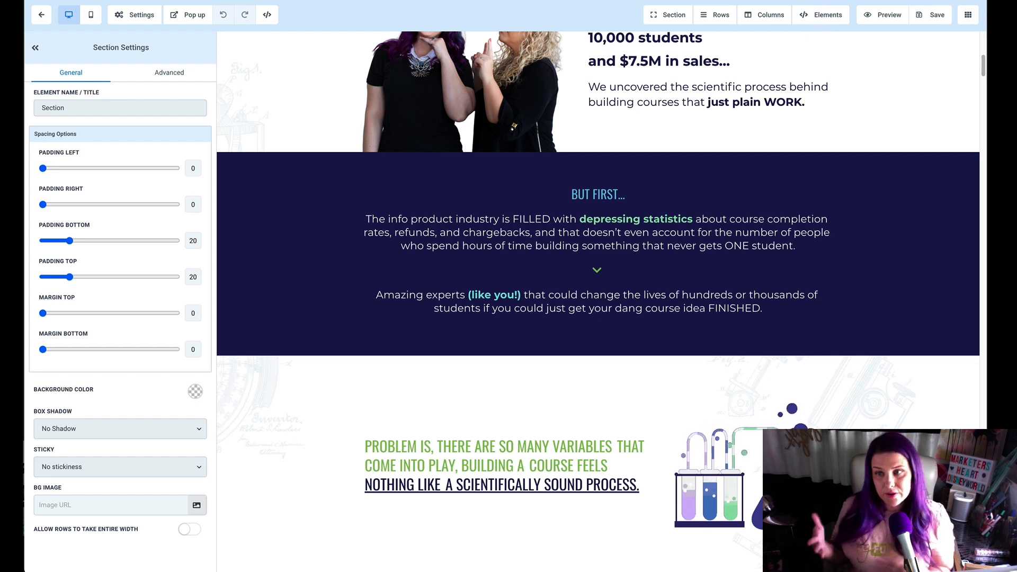
Step: Make the navy "But First" section's background color transparent and give it the green abstract paint image as background
left_click(891, 164)
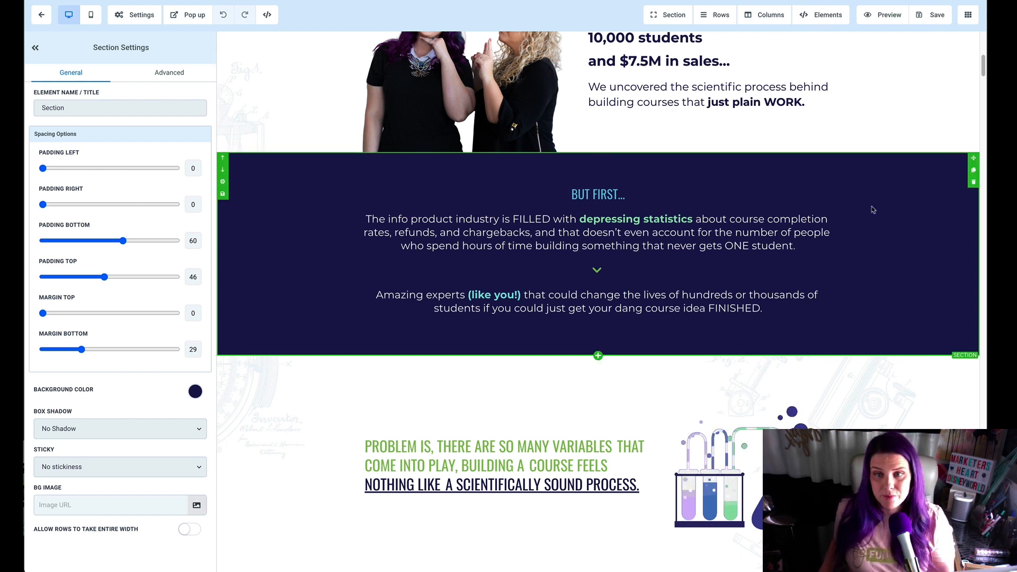
left_click(194, 391)
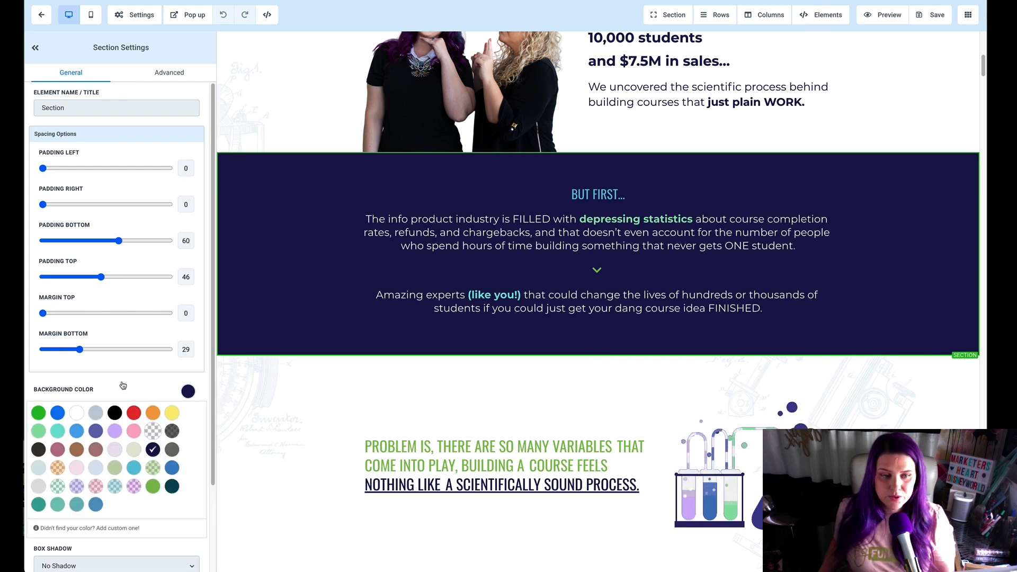
left_click(153, 431)
scroll(183, 402, "down", 2)
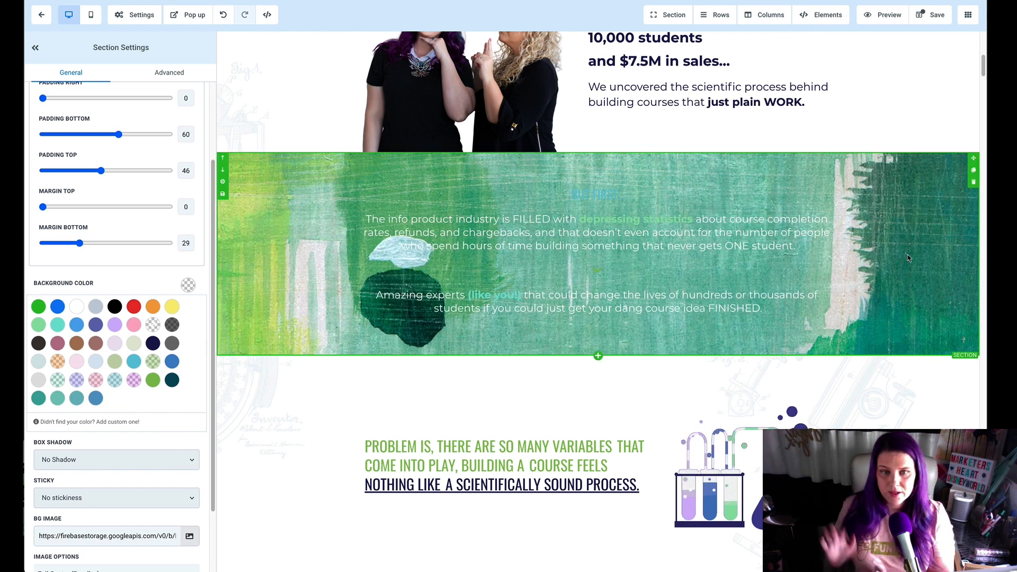
Step: Examine how the Full Center (Parallax) paint background behaves behind the text as the page moves
scroll(908, 258, "up", 1)
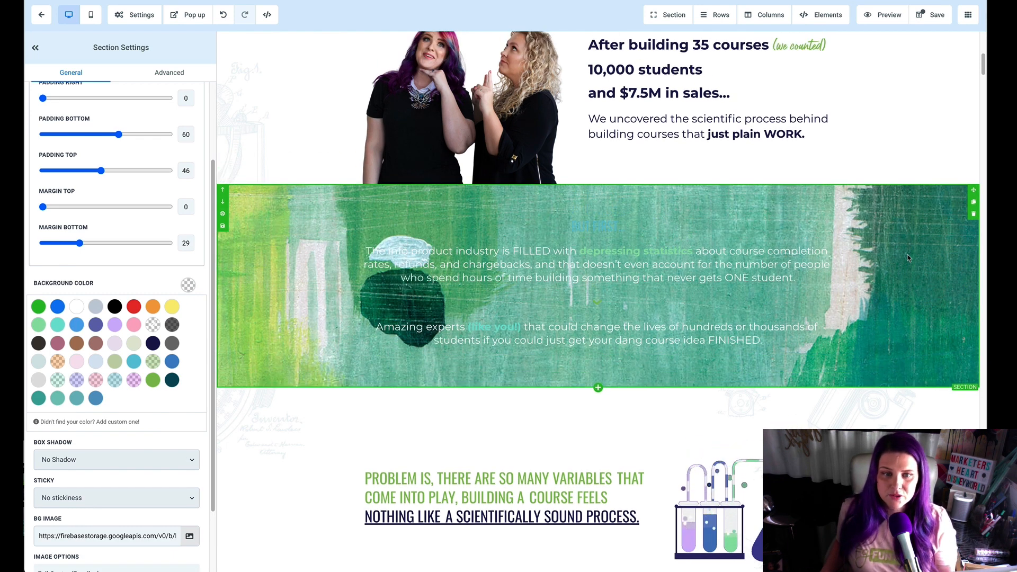
scroll(888, 317, "up", 3)
scroll(888, 317, "down", 5)
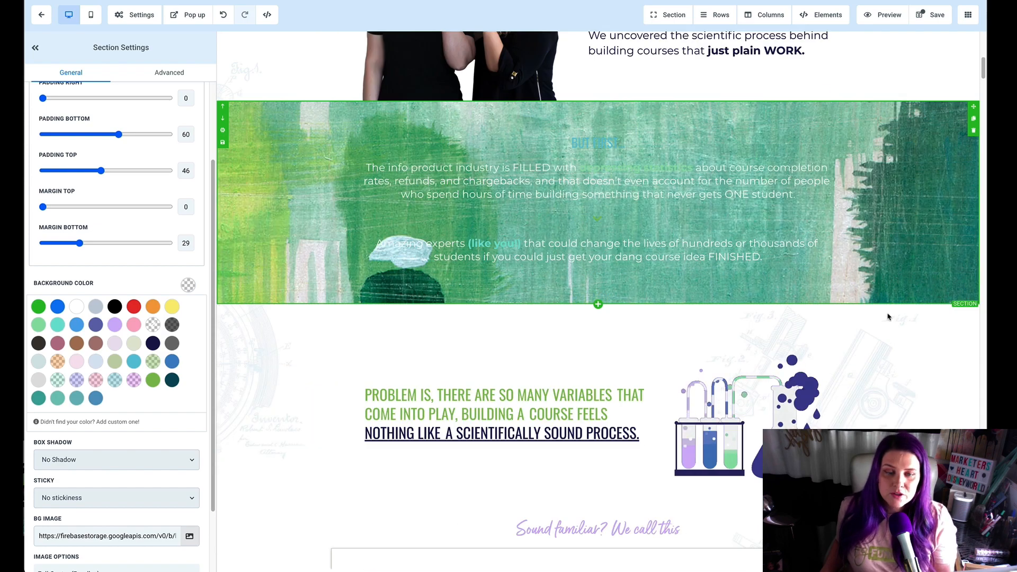
scroll(888, 316, "down", 2)
scroll(888, 316, "up", 5)
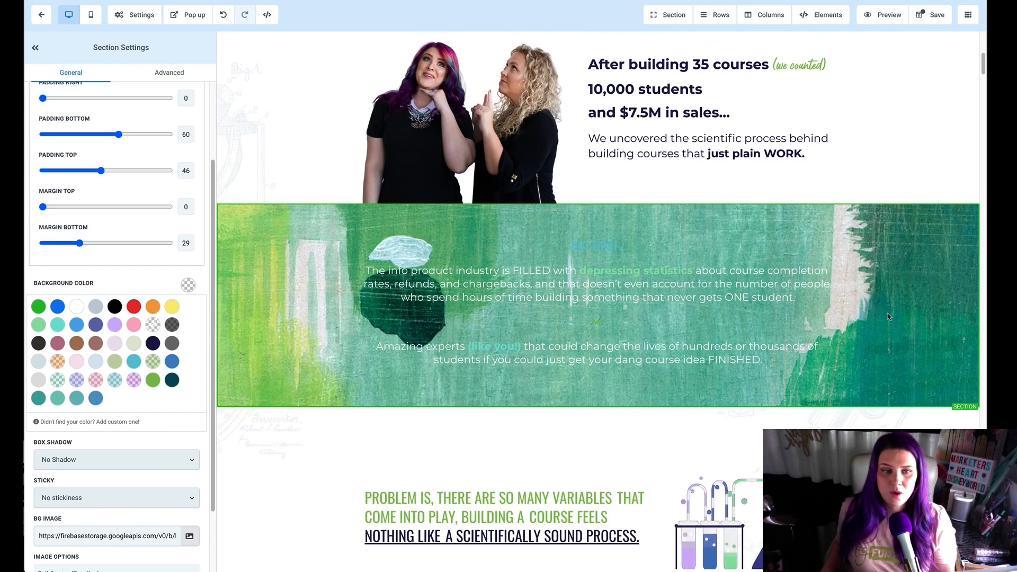
scroll(888, 317, "up", 1)
scroll(869, 316, "down", 5)
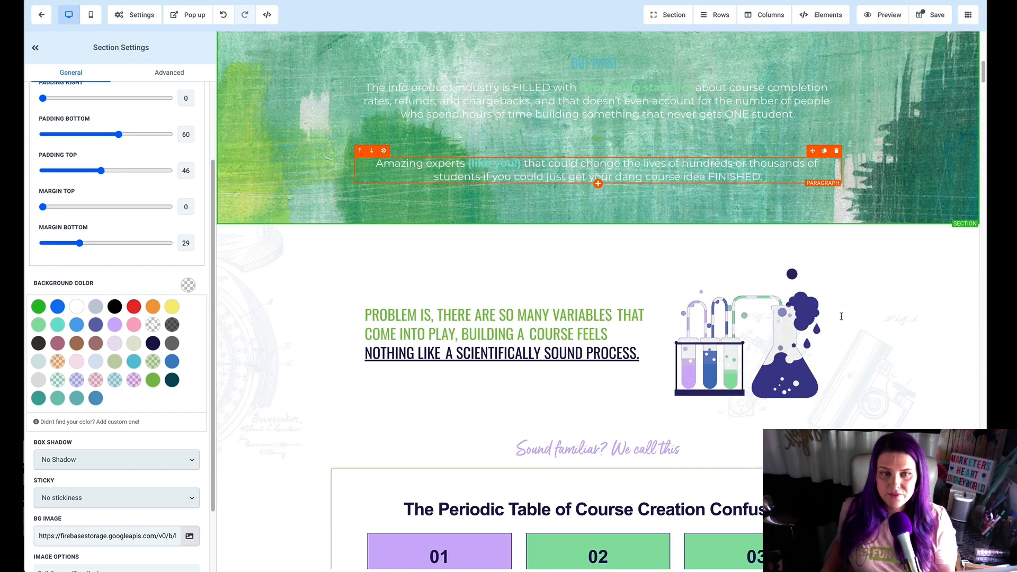
scroll(842, 316, "up", 2)
scroll(152, 445, "down", 2)
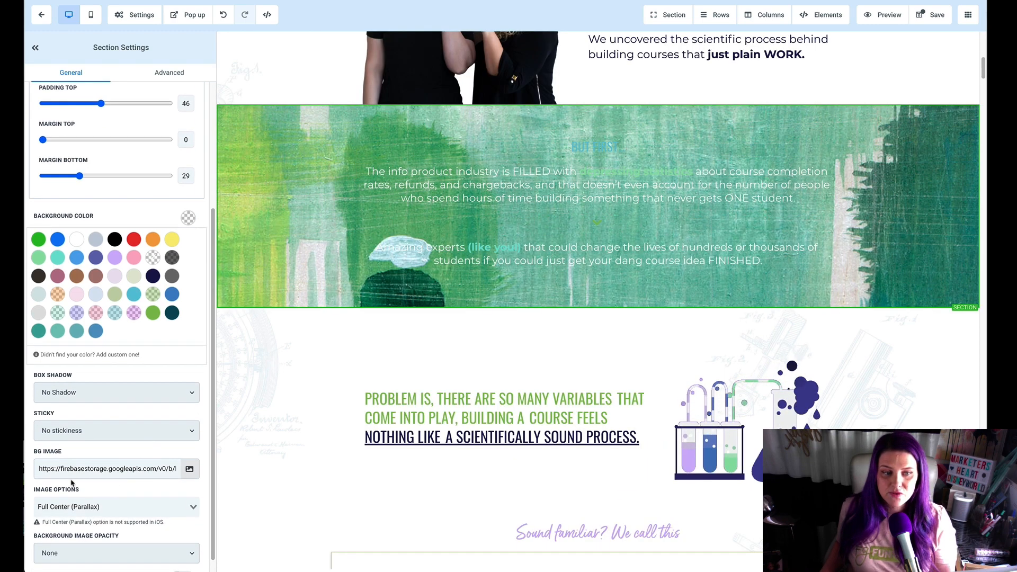
scroll(72, 483, "down", 4)
scroll(159, 392, "up", 6)
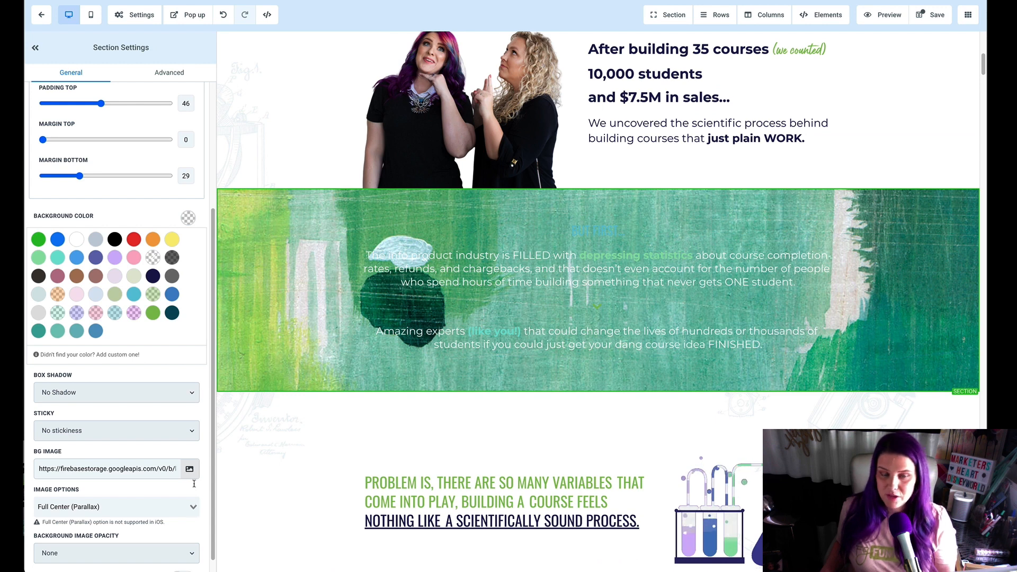
Step: Set the paint section's background image option to Repeat Horizontally - Fix to Bottom
left_click(194, 507)
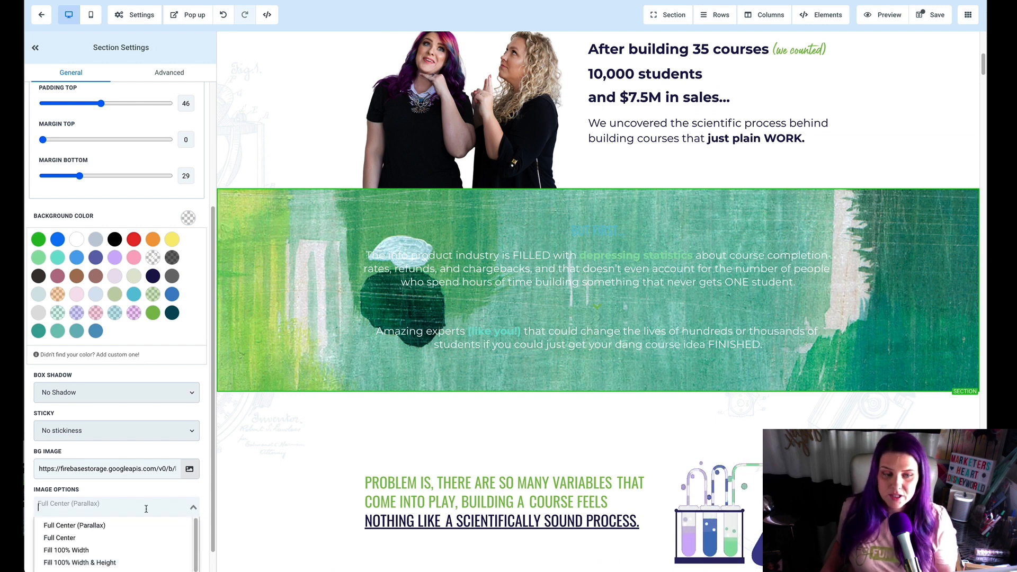
scroll(144, 509, "down", 1)
scroll(132, 556, "down", 2)
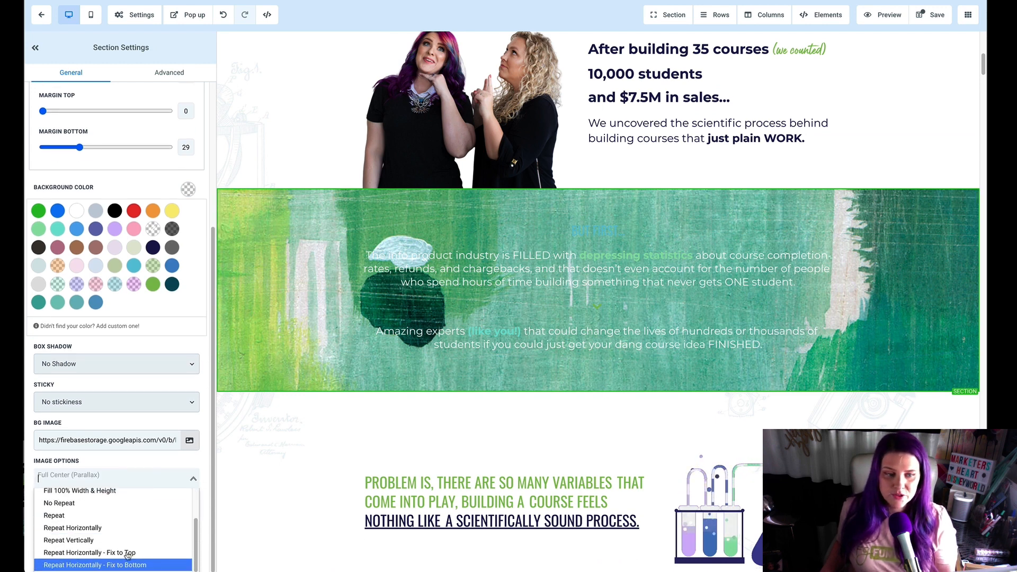
left_click(141, 565)
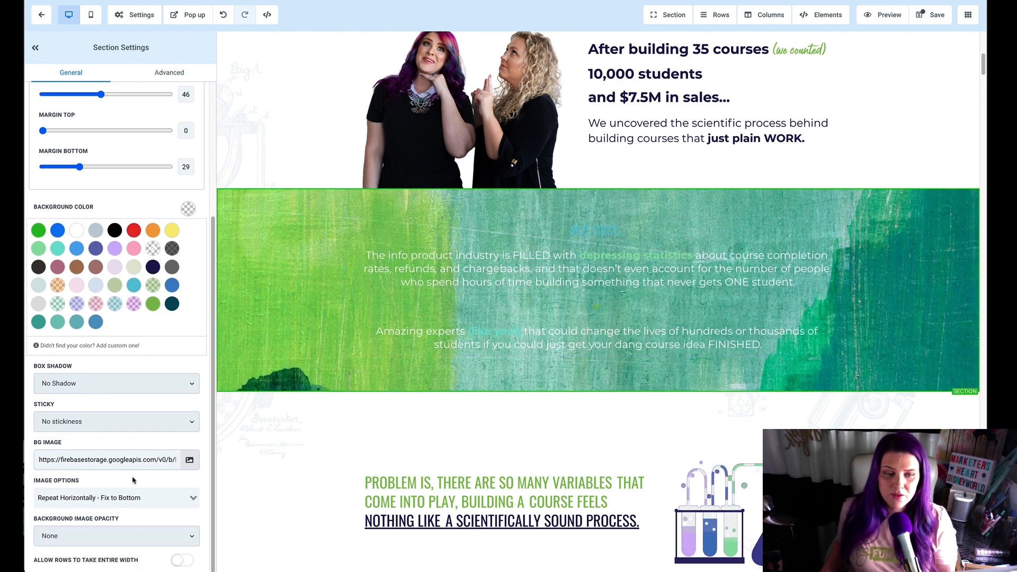
Step: Switch the paint section's background image option to Repeat Horizontally - Fix to Top
left_click(129, 501)
scroll(129, 502, "down", 1)
scroll(133, 522, "down", 2)
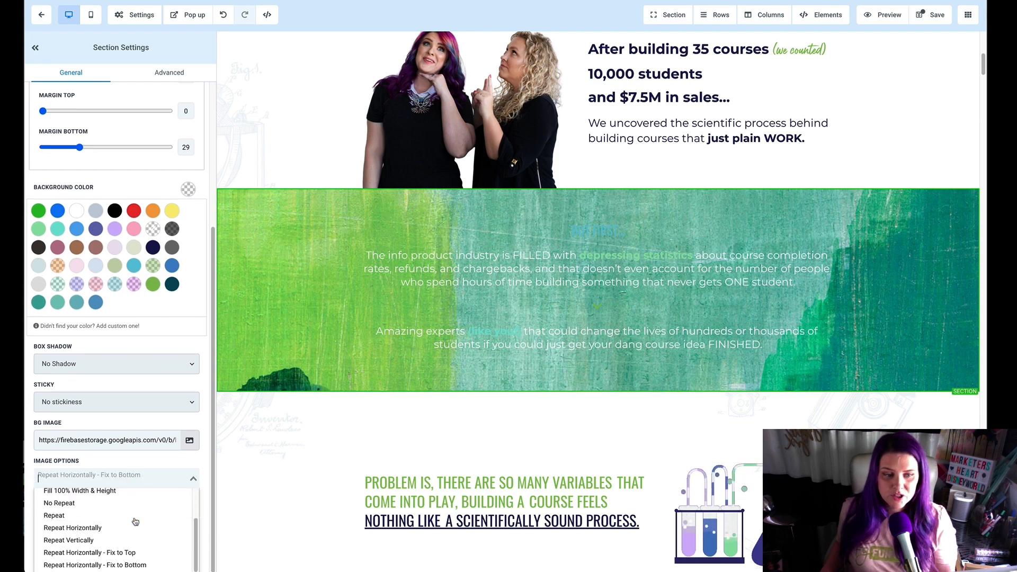
left_click(132, 554)
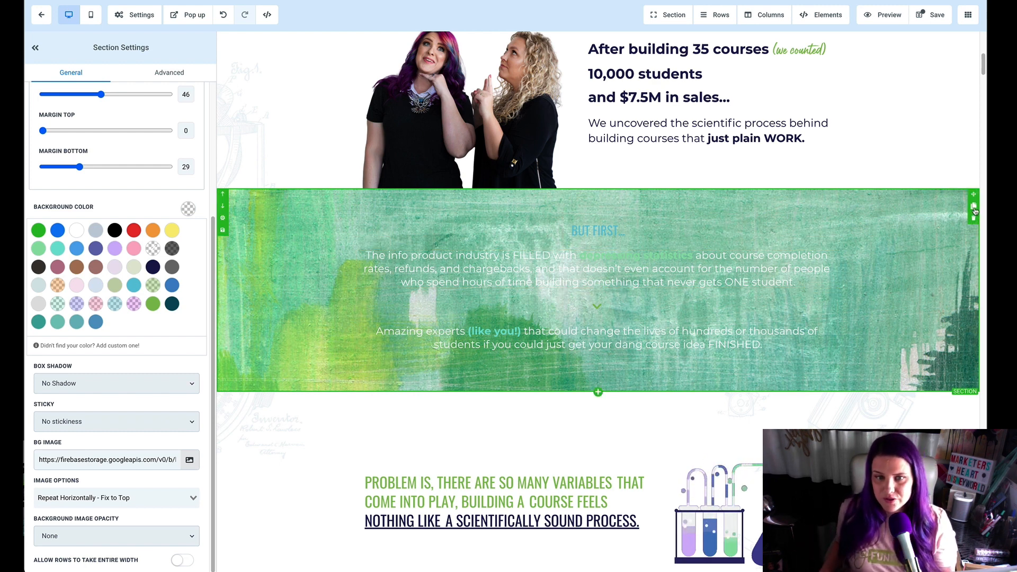
Step: Duplicate the paint section and set the copy's background image option to Repeat Horizontally - Fix to Bottom
left_click(975, 208)
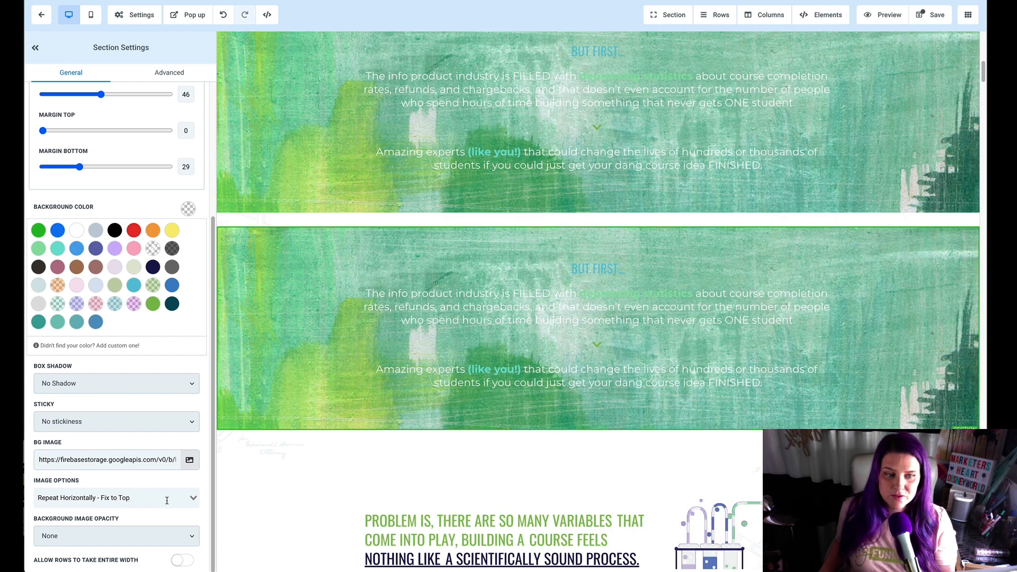
left_click(193, 500)
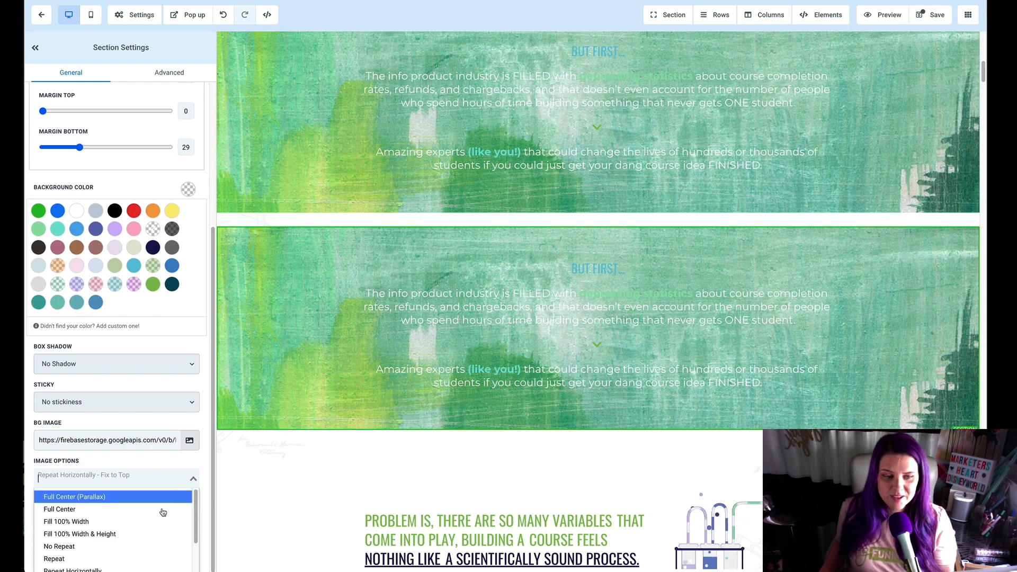
scroll(153, 545, "down", 2)
left_click(143, 566)
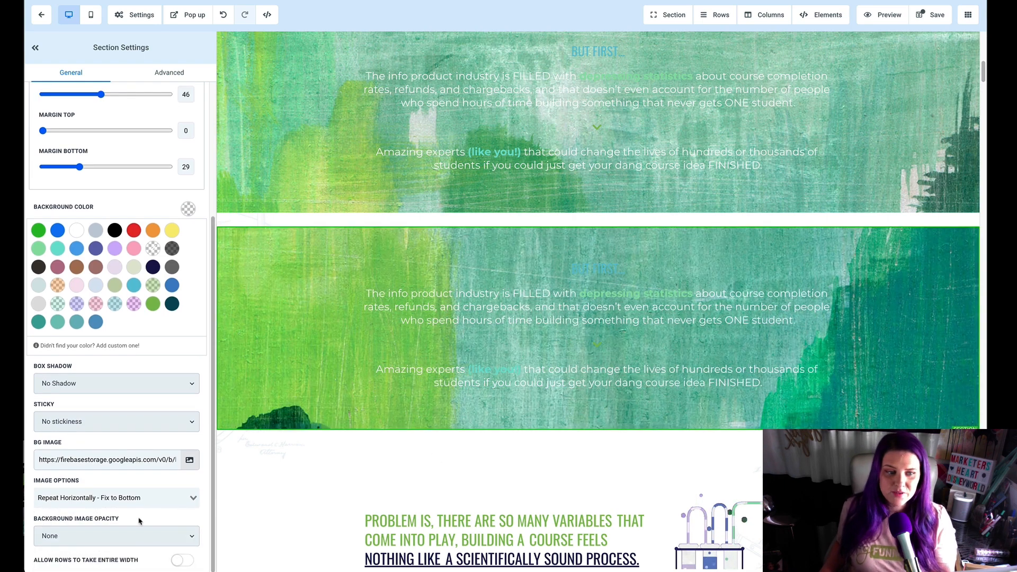
Step: Try the Fill 100% Width and Fill 100% Width & Height image options on the duplicated section's background
left_click(100, 499)
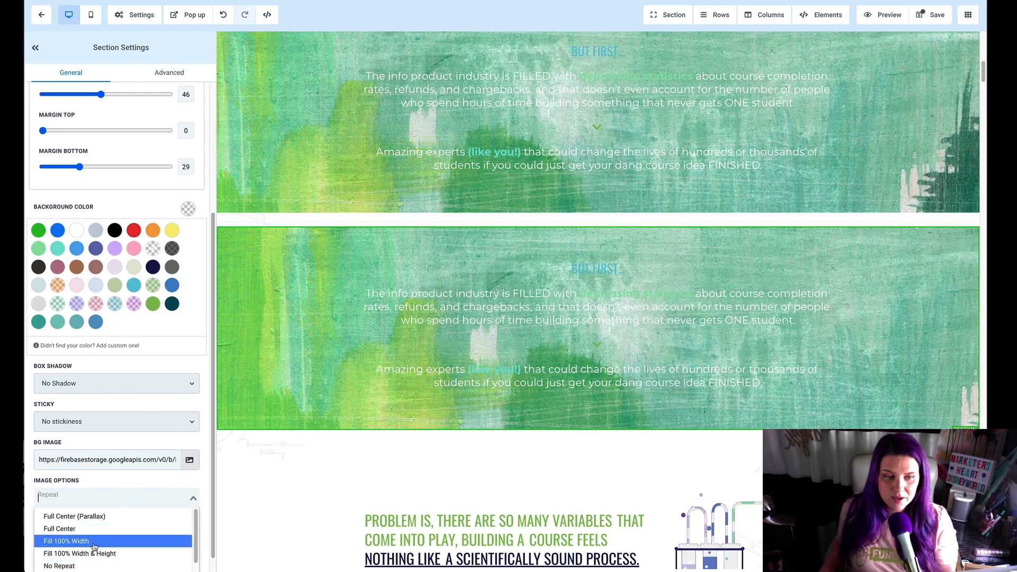
left_click(94, 546)
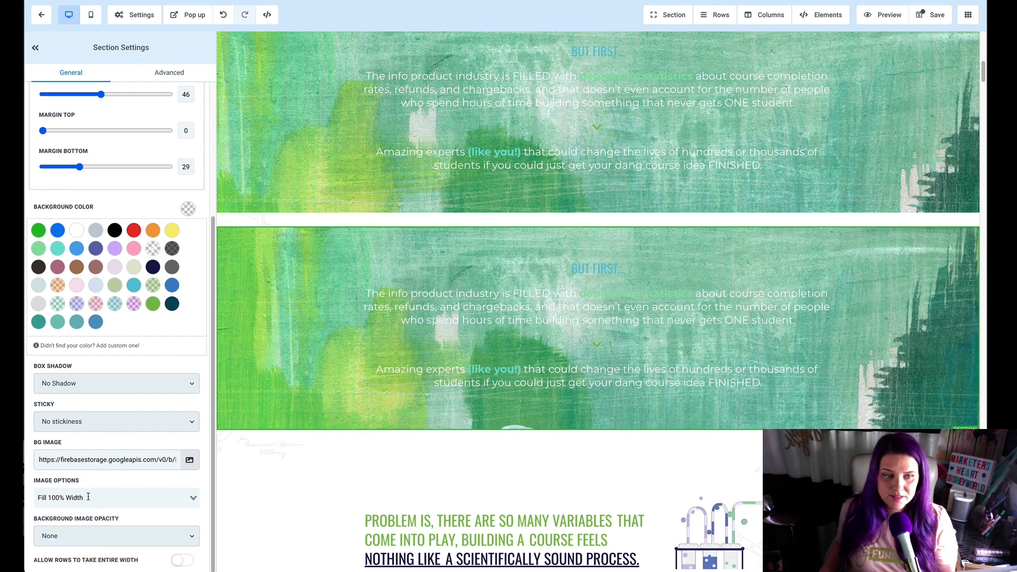
left_click(88, 498)
left_click(101, 549)
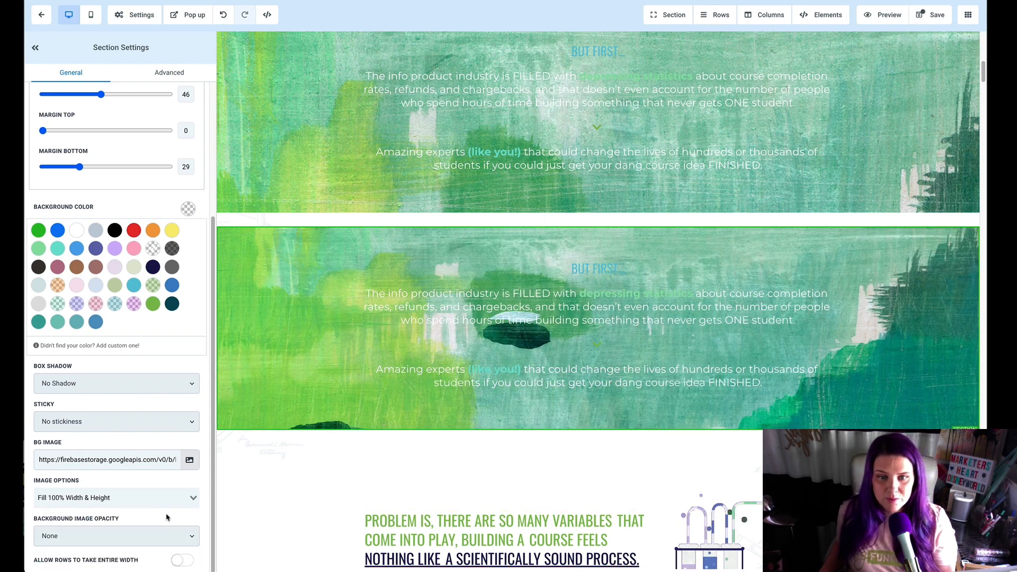
Step: Return the duplicated section's background image option to Repeat Horizontally - Fix to Bottom
scroll(250, 511, "up", 3)
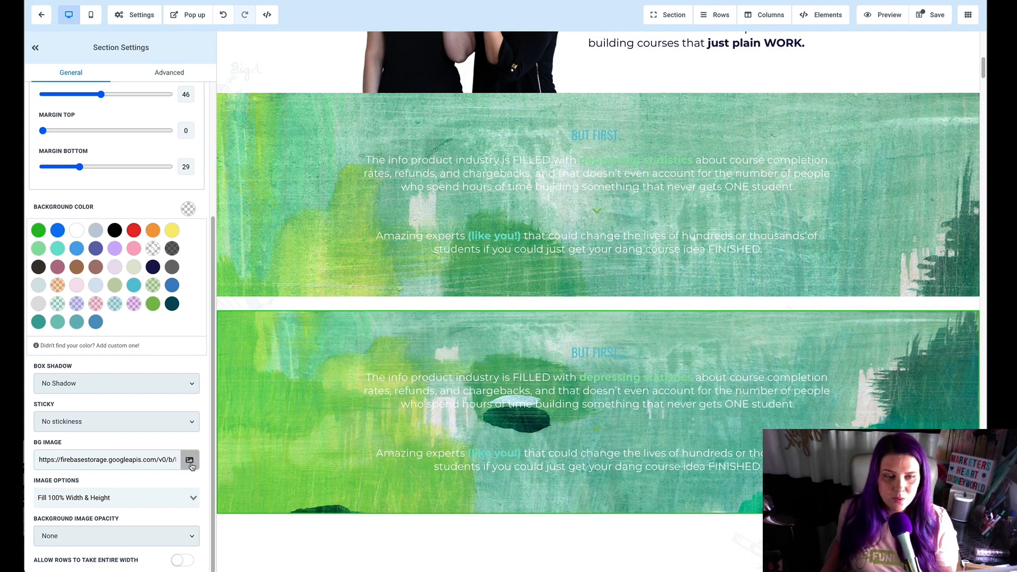
left_click(178, 499)
scroll(140, 539, "down", 2)
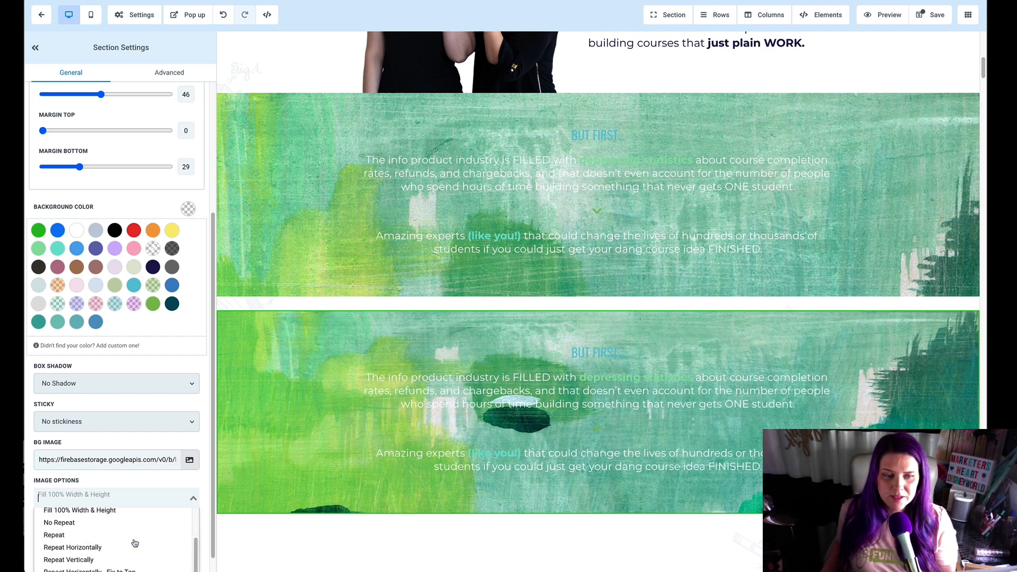
left_click(138, 566)
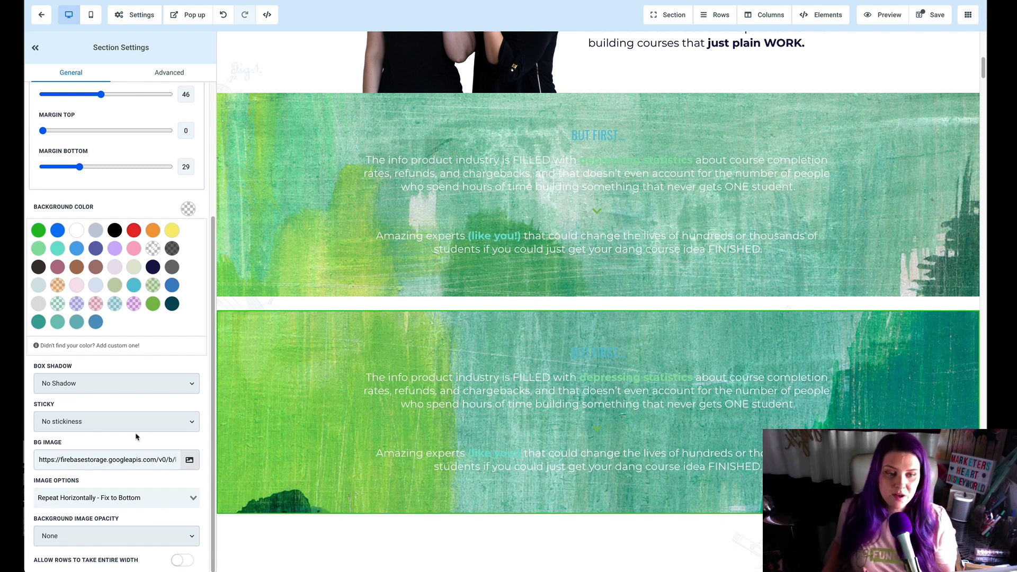
Step: Set the duplicated section's background image opacity to Light Fade and choose medium green as its background color
left_click(192, 538)
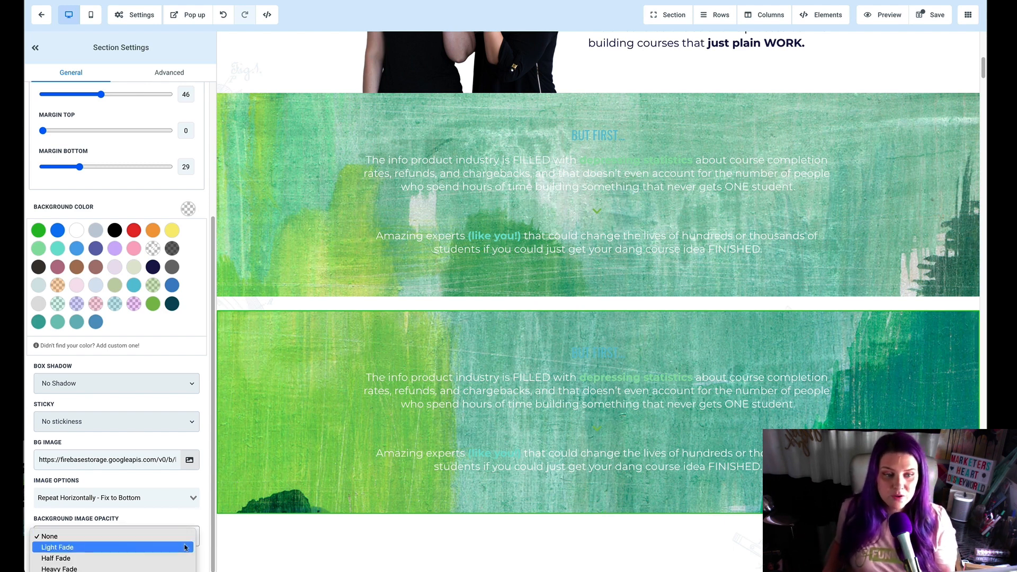
left_click(189, 546)
left_click(152, 305)
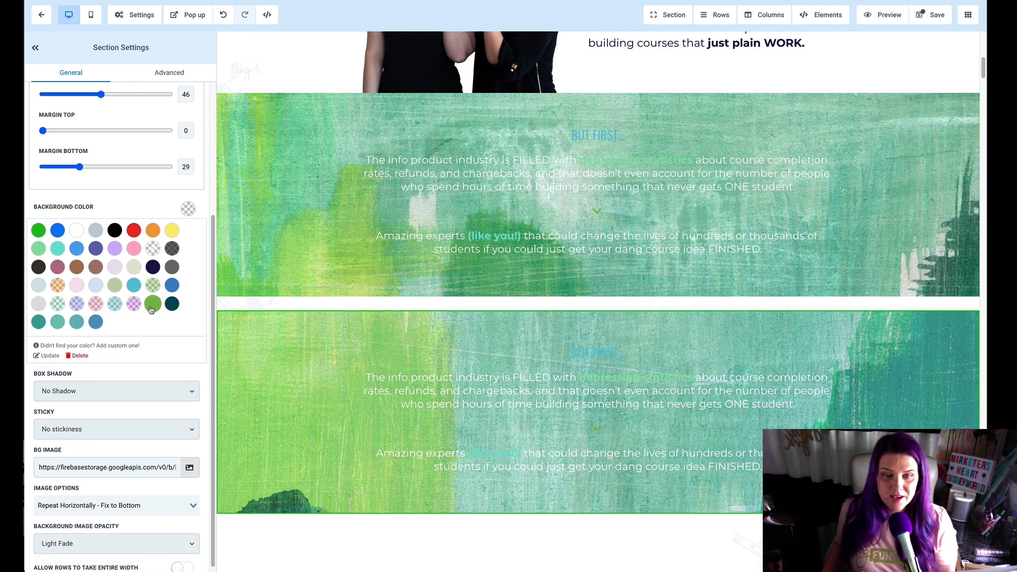
Step: Set the duplicated section's background image opacity to Heavy Fade and try muted teal and dark teal as its background color
left_click(97, 533)
left_click(58, 566)
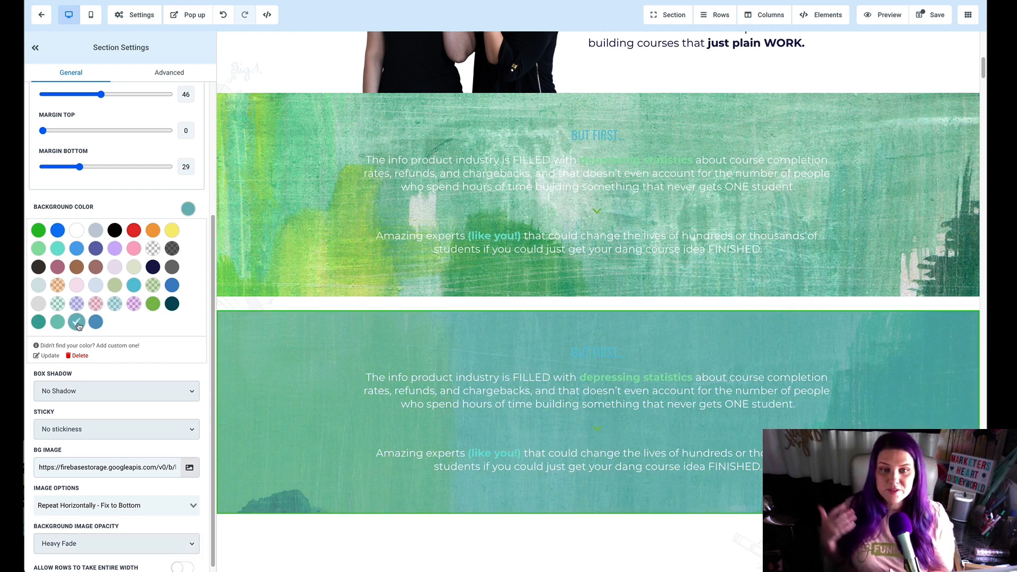
left_click(168, 306)
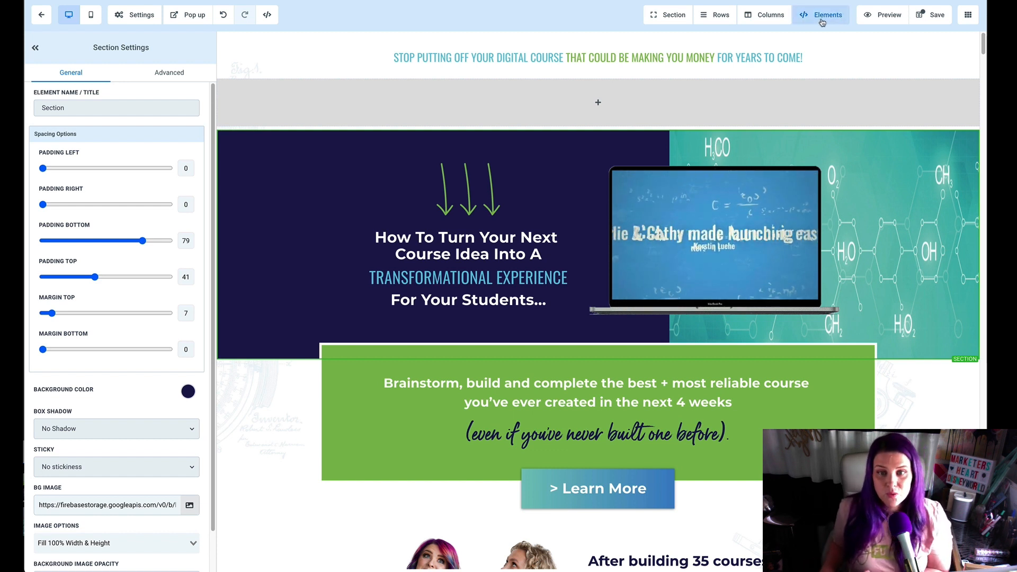
Step: Set the top margin of the hero section's two-column row to -110 so it overlaps the section above
left_click(488, 324)
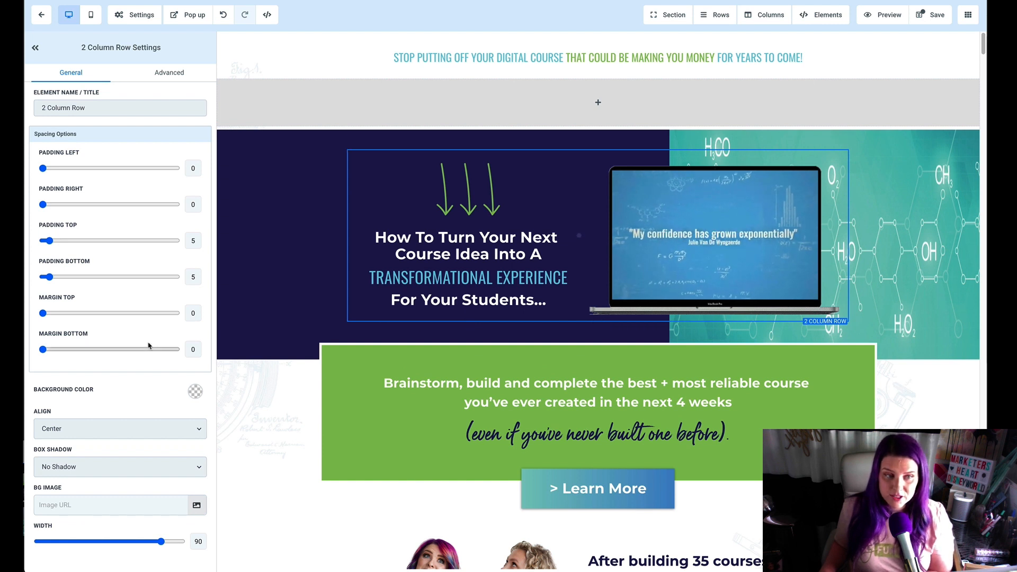
double_click(193, 313)
type("-110")
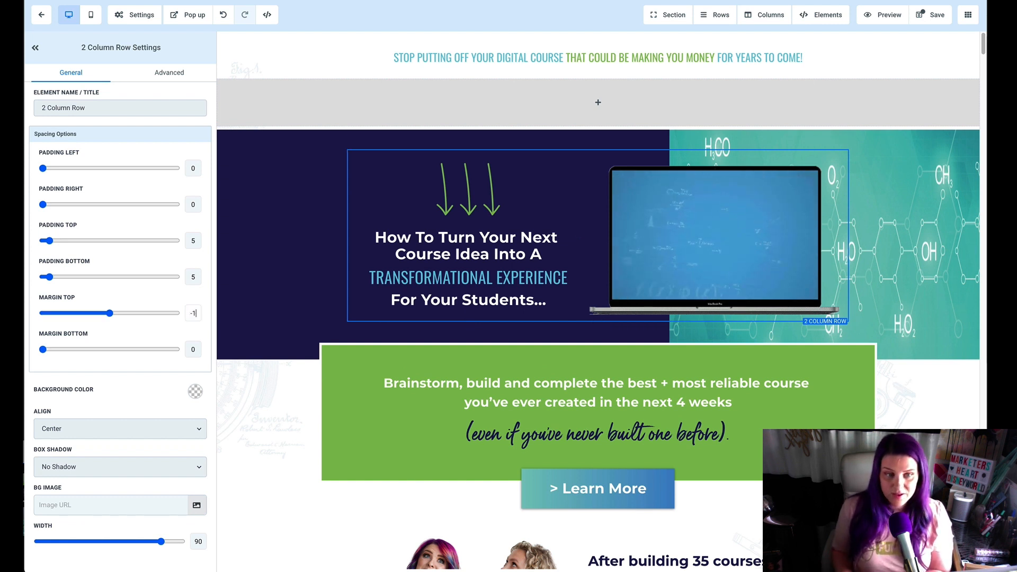
key("Tab")
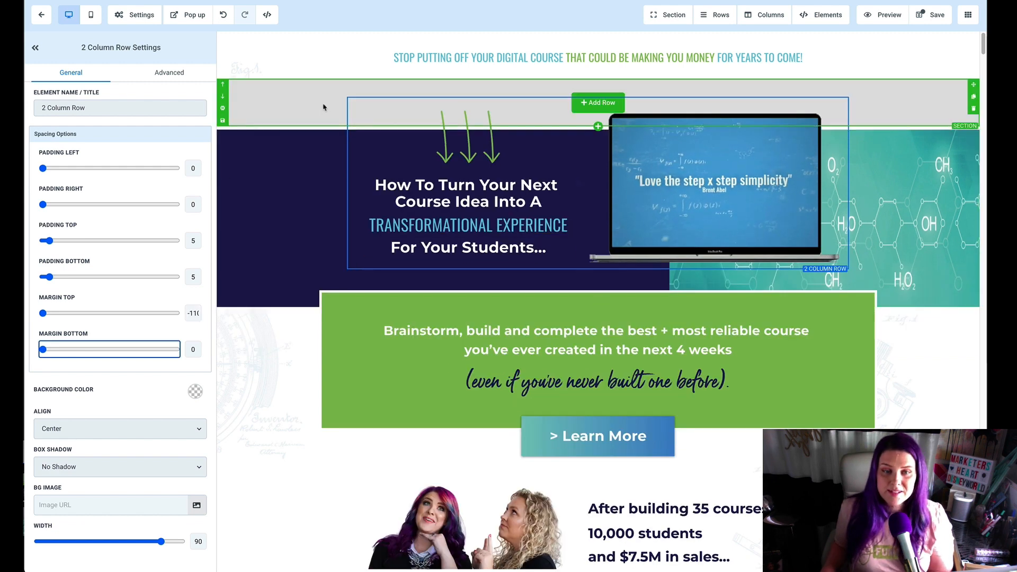
left_click(296, 173)
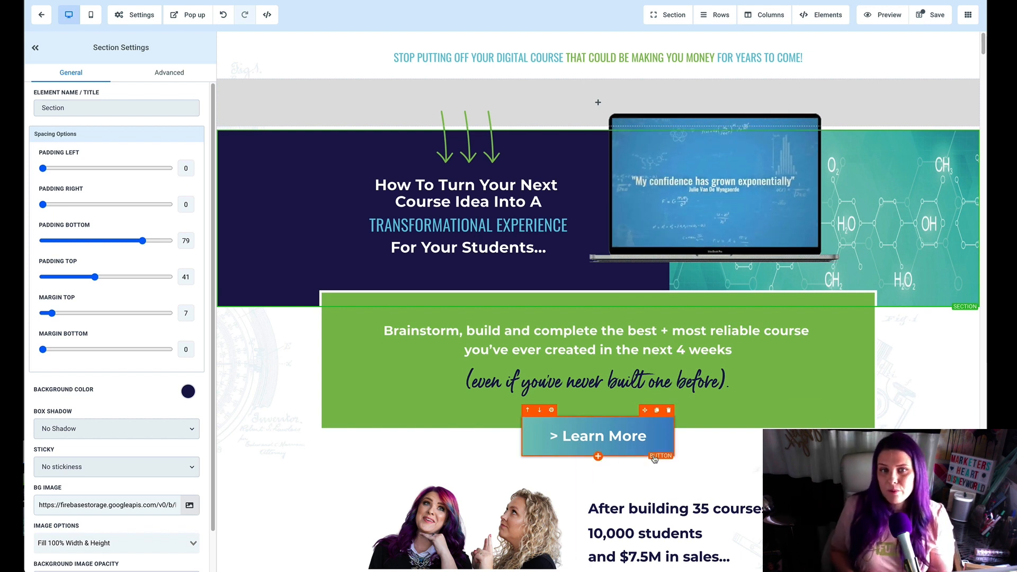
Step: Reset the hero two-column row's top margin to 0 and set it to -120
left_click(373, 268)
double_click(193, 313)
type("0")
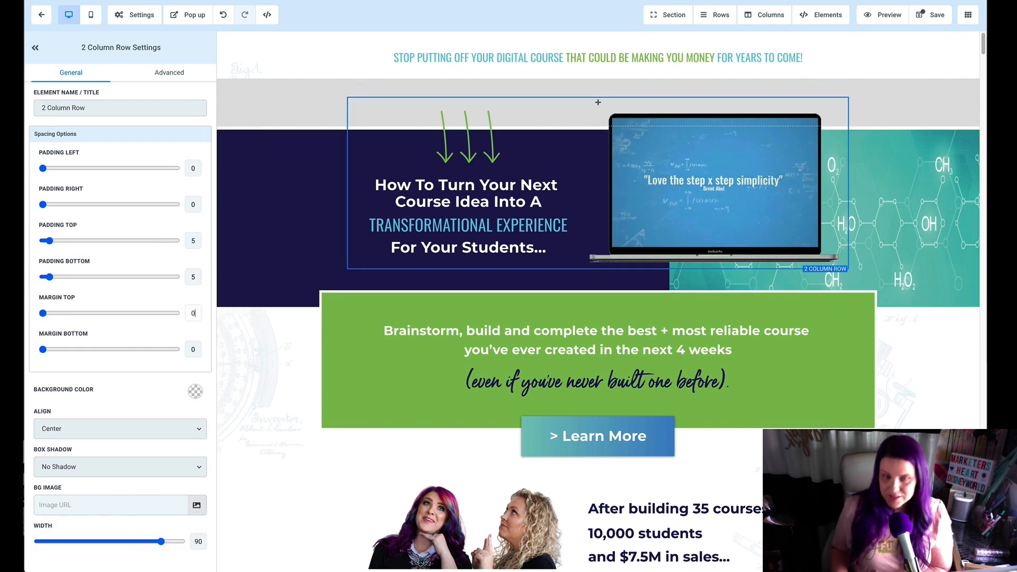
double_click(193, 313)
type("-120")
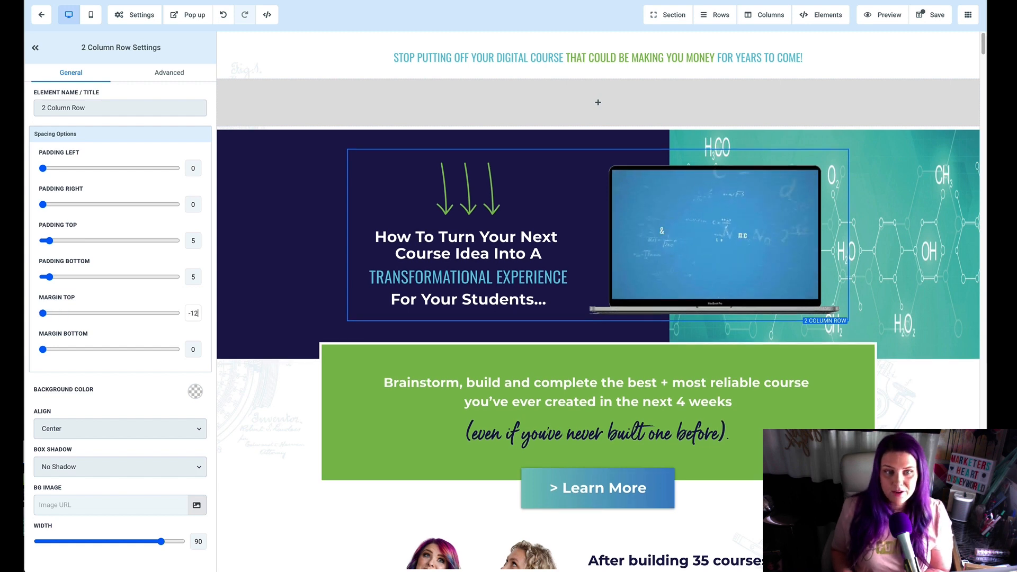
key("Tab")
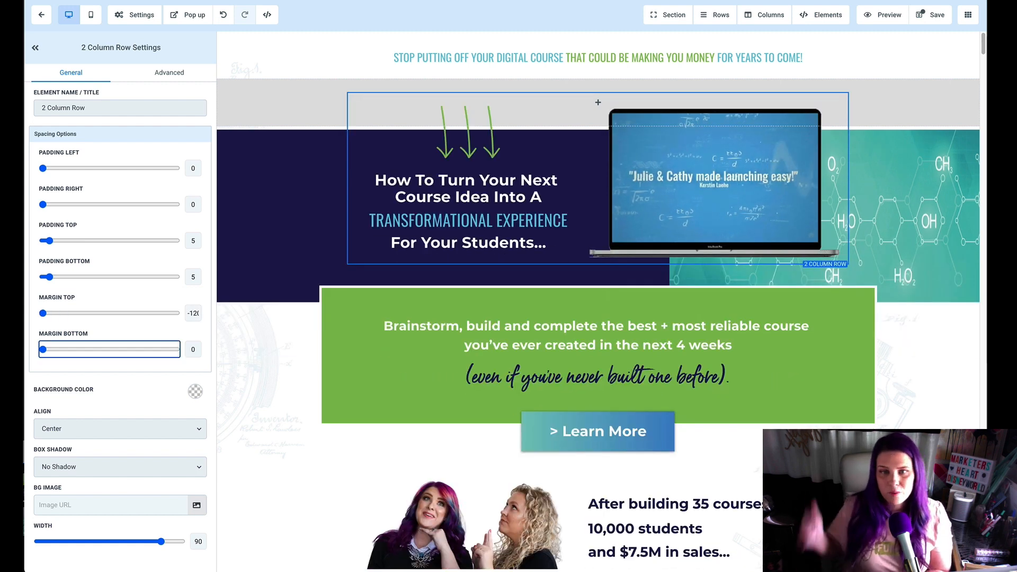